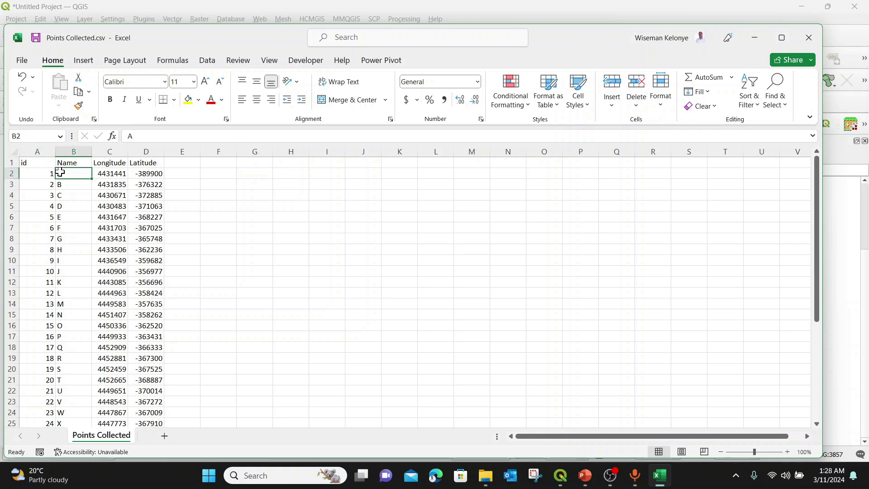
# Step: Review the id, Name, Longitude and Latitude rows of Points Collected.csv in Excel, and return to QGIS
pyautogui.scroll(-15, 51, 268)
pyautogui.scroll(6, 52, 272)
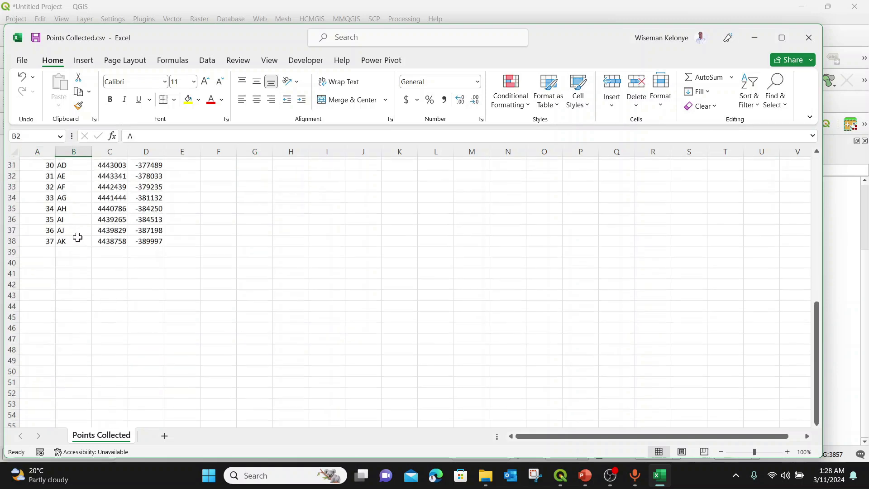
pyautogui.scroll(9, 67, 266)
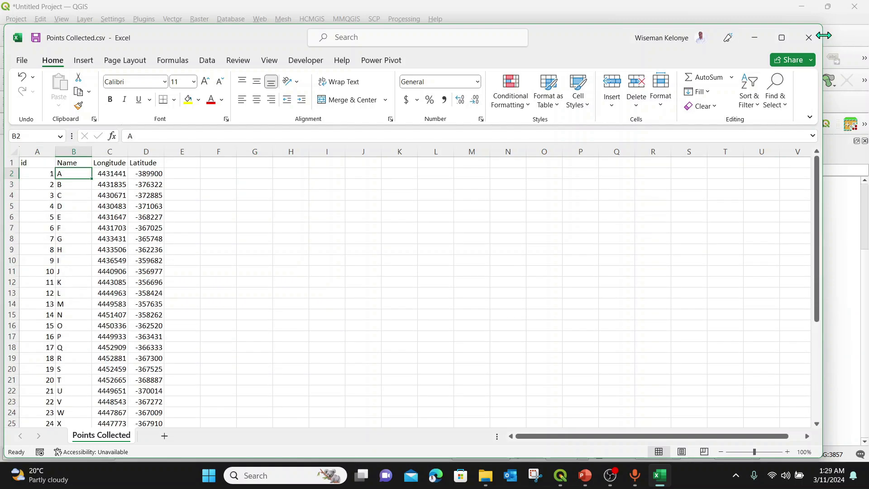
pyautogui.click(756, 39)
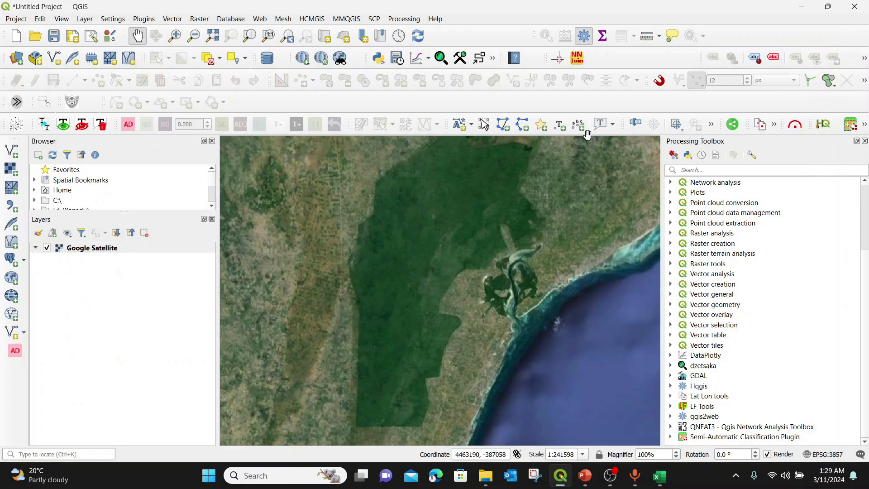
# Step: Add Points Collected.csv as a delimited text point layer with Longitude as X, Latitude as Y and CRS EPSG:3857
pyautogui.moveTo(424, 207); pyautogui.dragTo(419, 221)
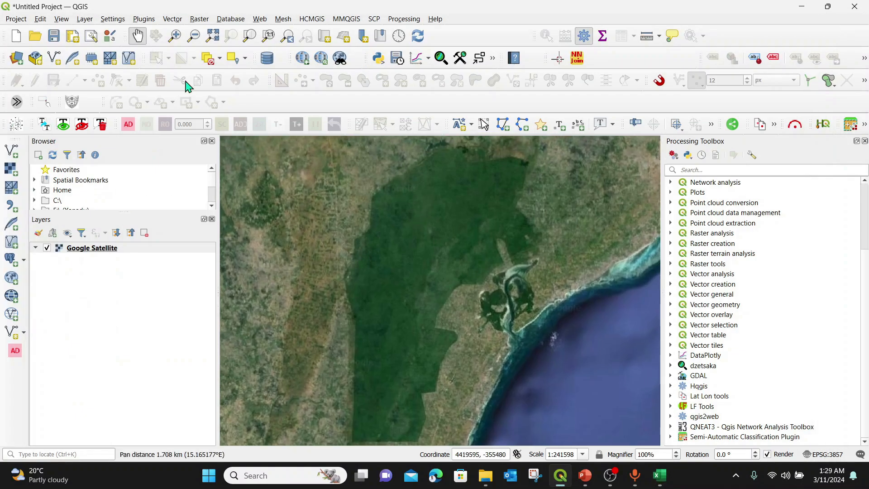
pyautogui.click(84, 19)
pyautogui.moveTo(95, 61)
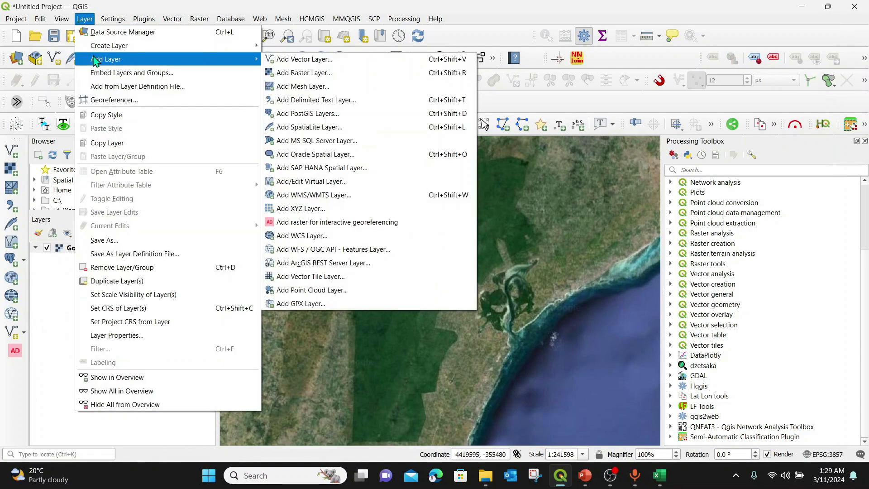
pyautogui.click(312, 105)
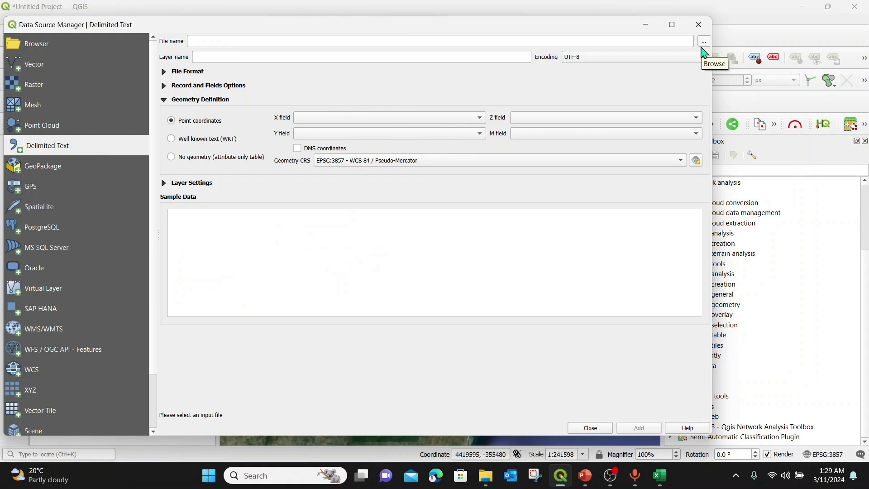
pyautogui.click(703, 42)
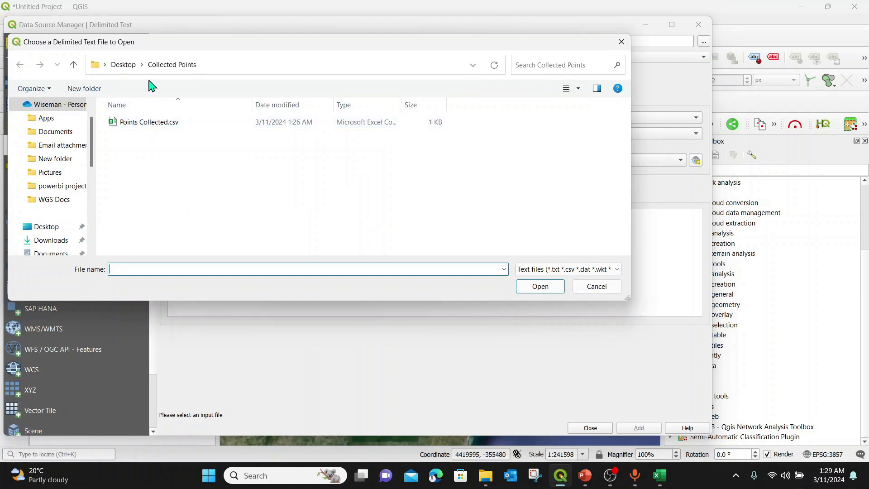
pyautogui.click(133, 123)
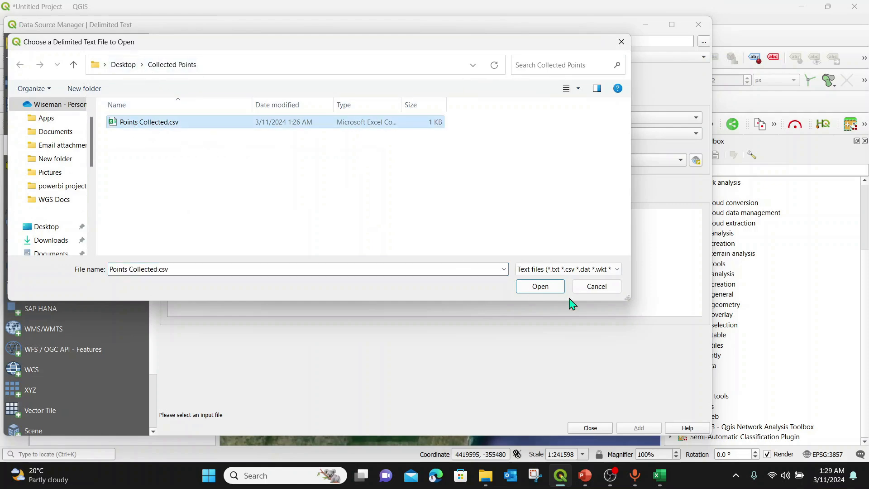
pyautogui.click(529, 289)
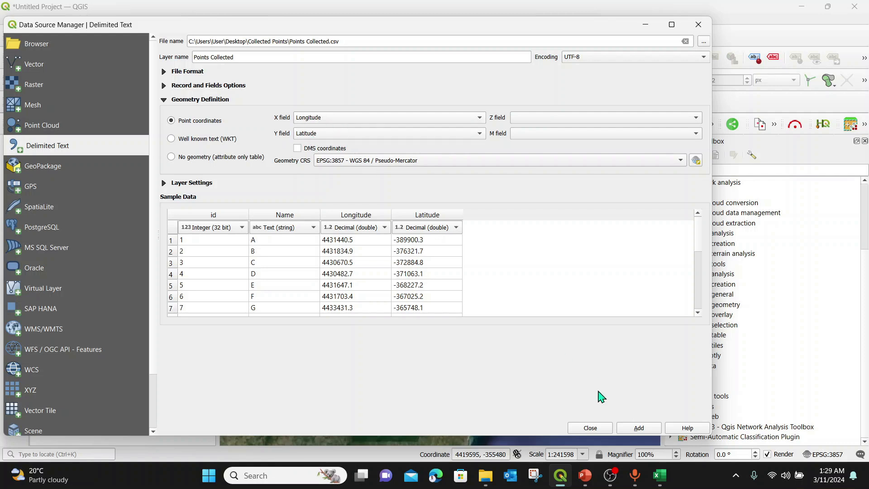
pyautogui.click(643, 429)
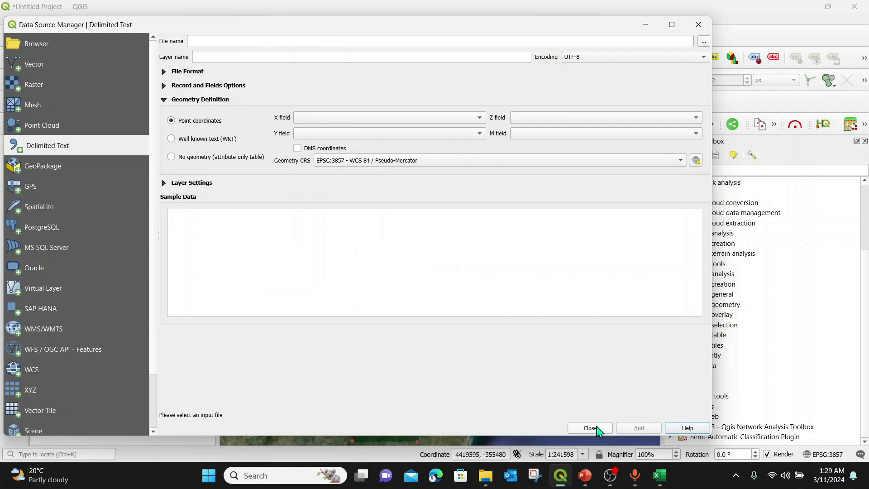
pyautogui.click(590, 429)
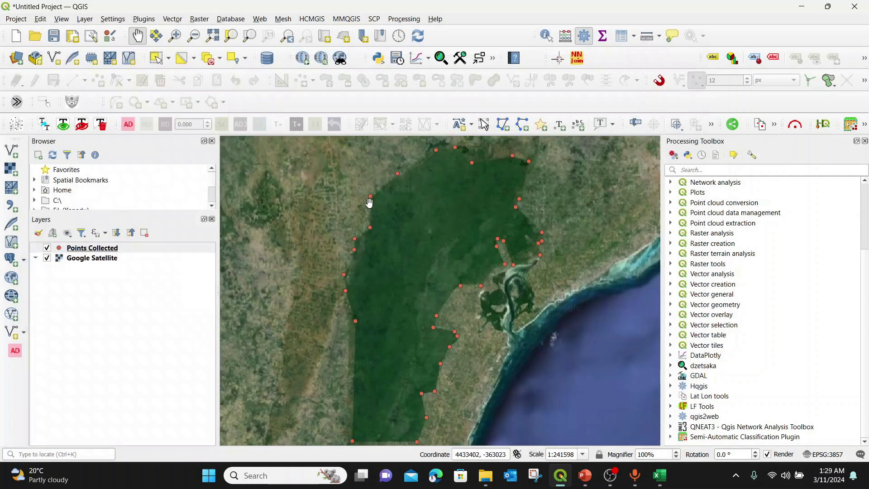
# Step: Label the Points Collected layer with single labels based on the Name field
pyautogui.moveTo(423, 361)
pyautogui.mouseDown()
pyautogui.moveTo(452, 300)
pyautogui.moveTo(417, 365)
pyautogui.mouseUp()
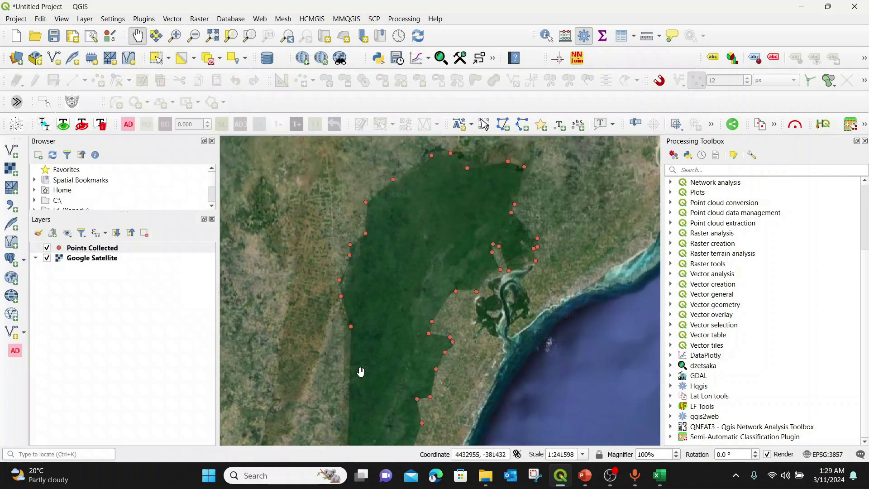
pyautogui.moveTo(382, 351); pyautogui.dragTo(396, 325)
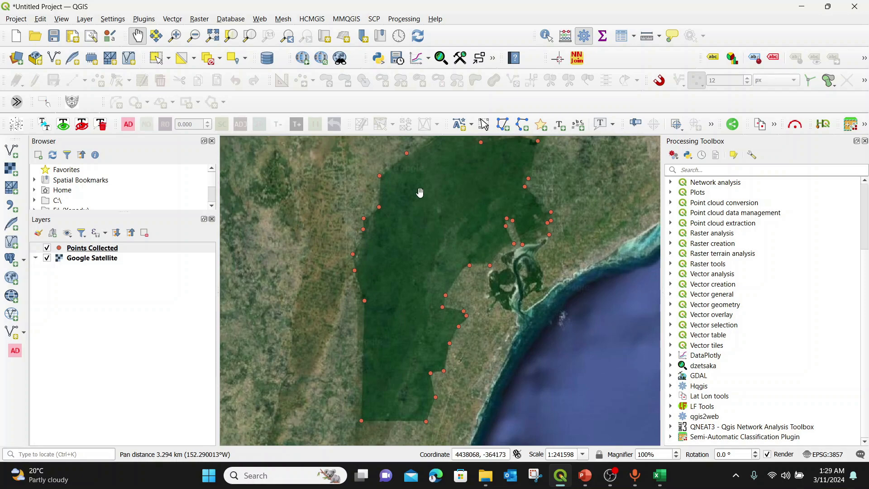
pyautogui.moveTo(471, 171); pyautogui.dragTo(473, 213)
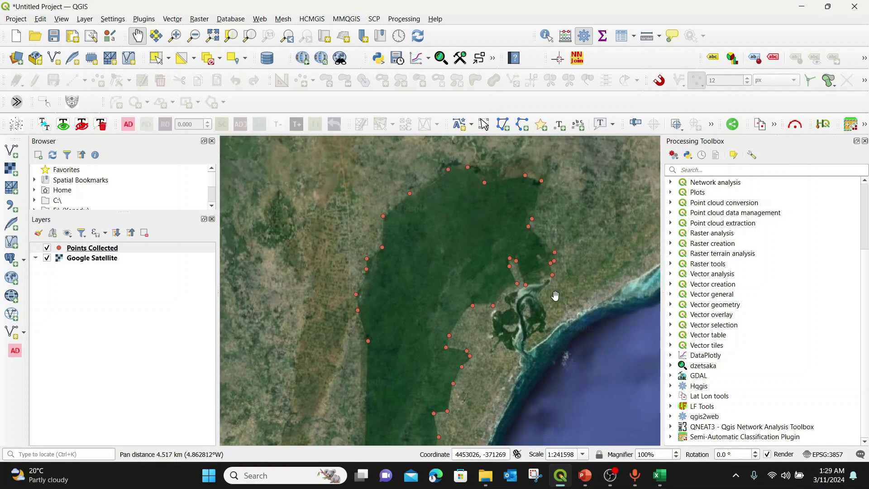
pyautogui.rightClick(102, 252)
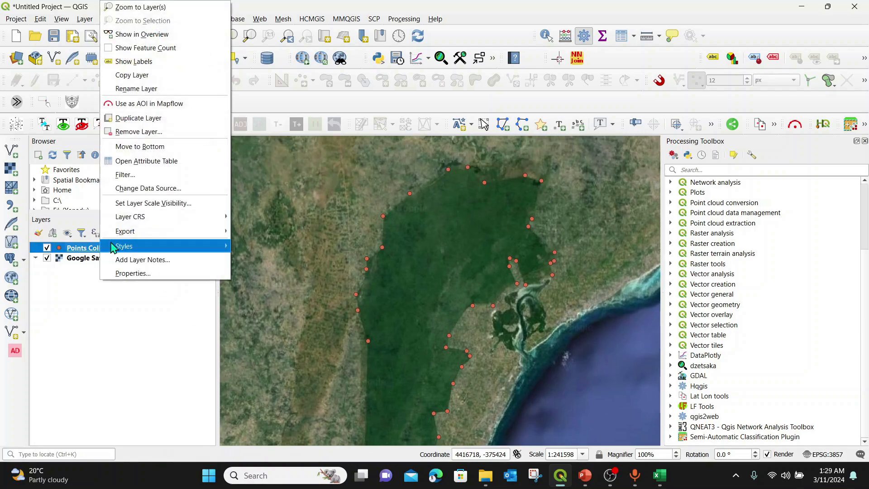
pyautogui.click(139, 274)
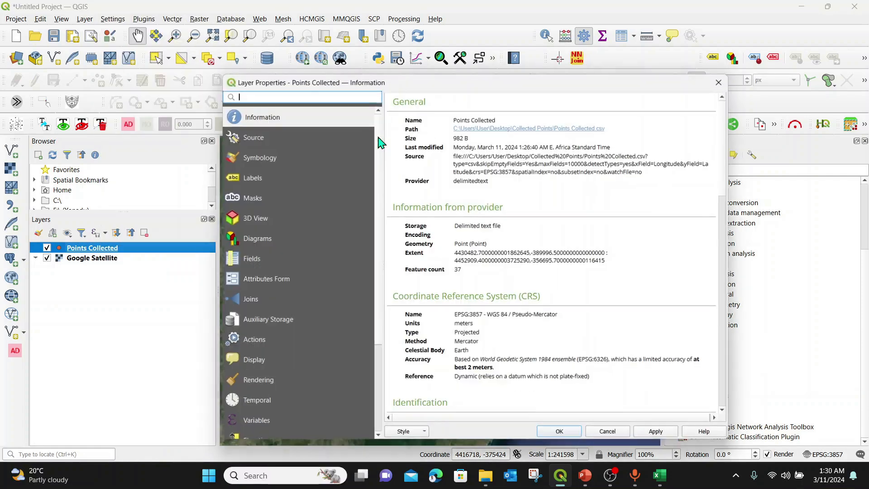
pyautogui.click(253, 177)
pyautogui.click(524, 98)
pyautogui.click(511, 119)
pyautogui.click(706, 116)
pyautogui.click(434, 143)
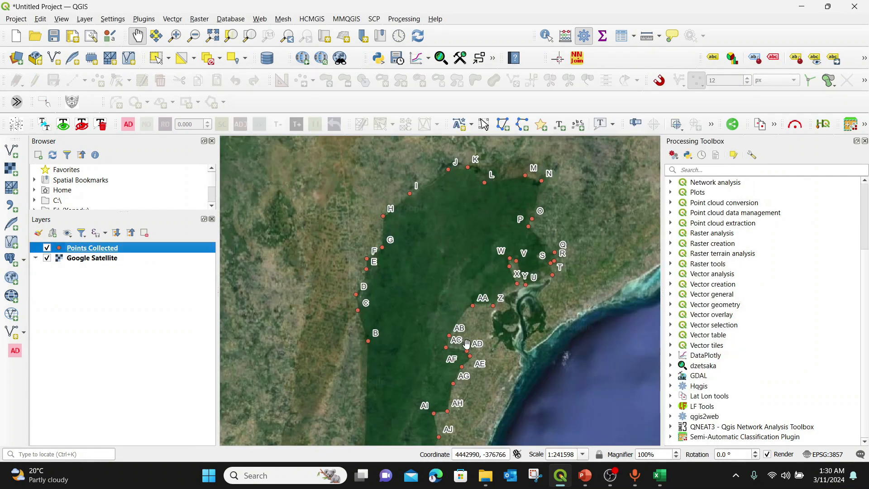
# Step: Export the Points Collected layer as an ESRI Shapefile named POI in the Collected Points folder, adding it to the map
pyautogui.scroll(1, 446, 307)
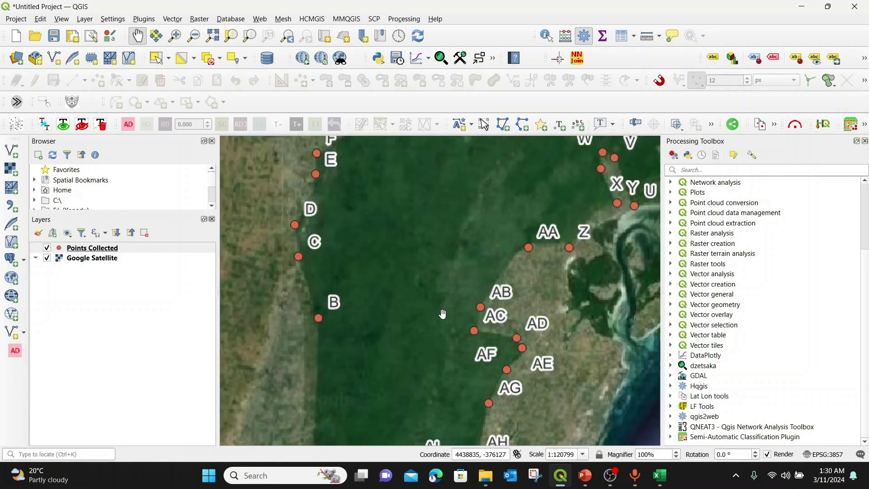
pyautogui.scroll(-1, 417, 293)
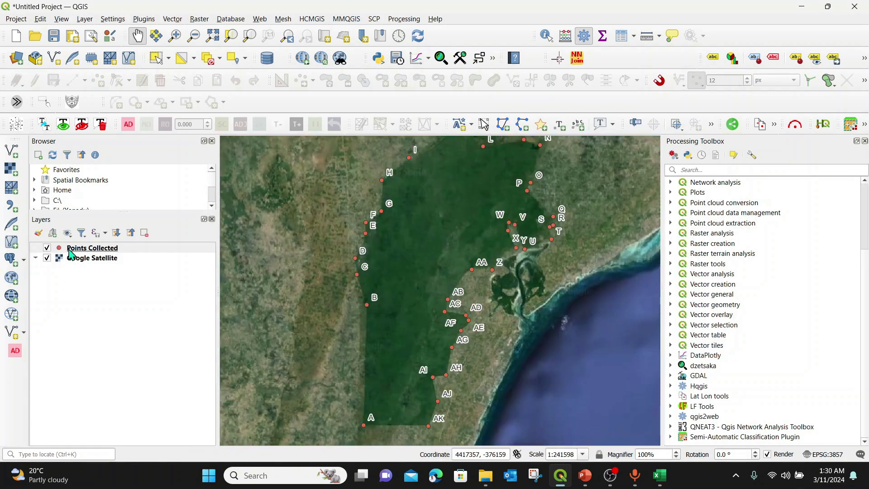
pyautogui.moveTo(385, 285); pyautogui.dragTo(386, 291)
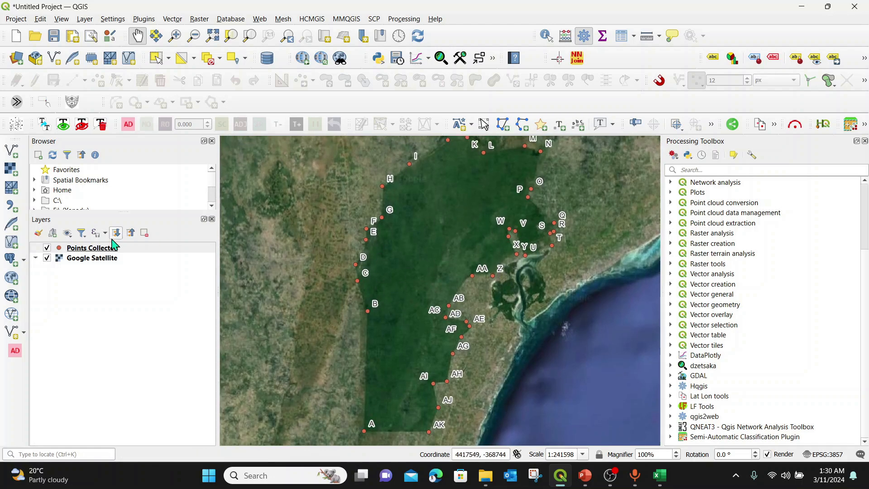
pyautogui.rightClick(86, 254)
pyautogui.moveTo(138, 232)
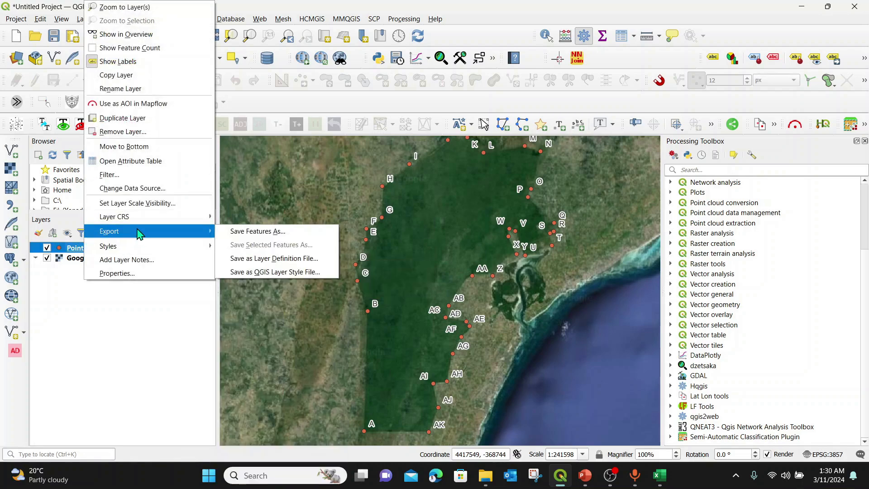
pyautogui.click(235, 234)
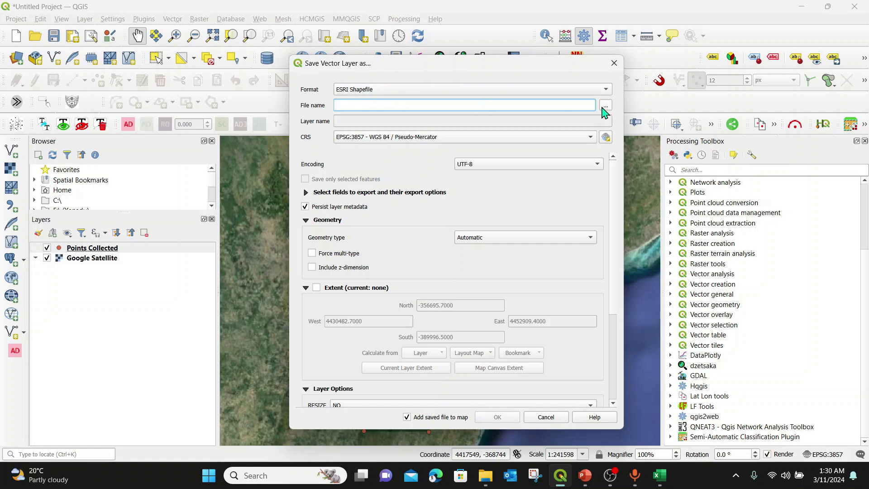
pyautogui.click(606, 106)
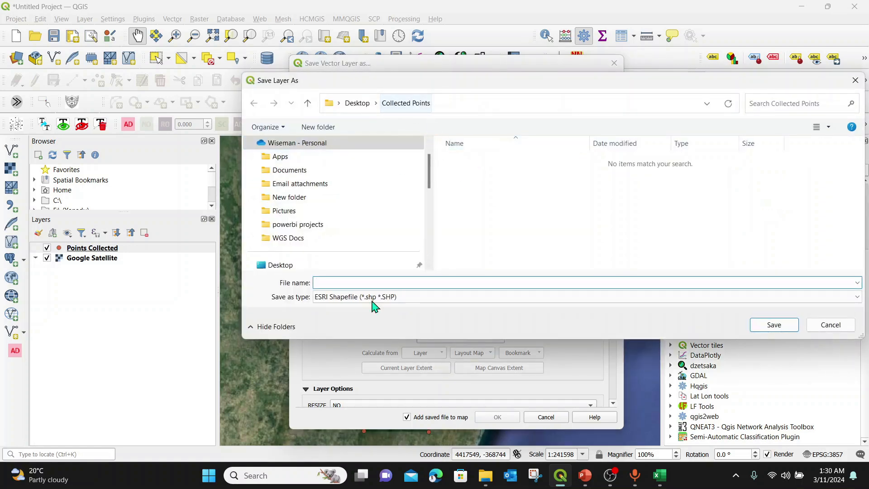
pyautogui.click(317, 284)
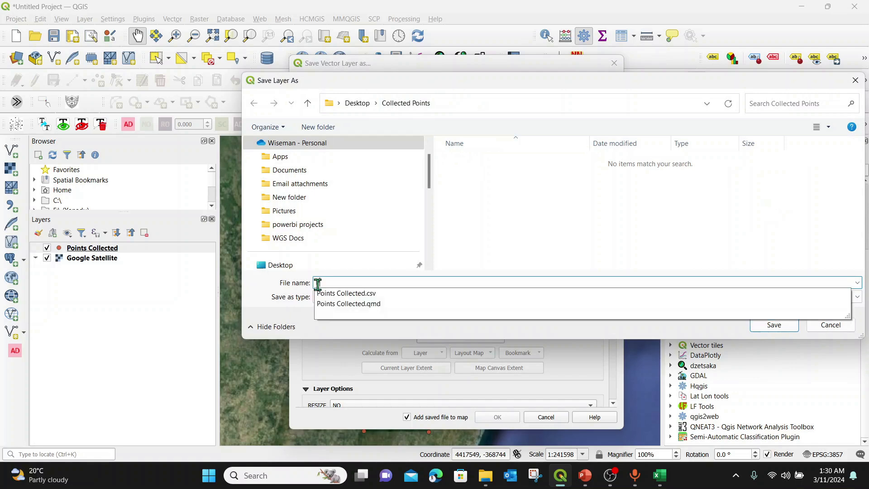
pyautogui.click(289, 290)
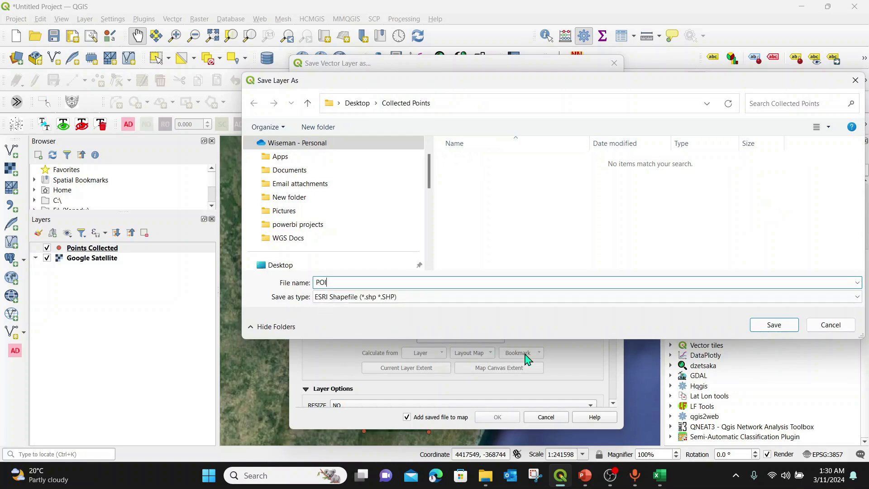
pyautogui.click(775, 326)
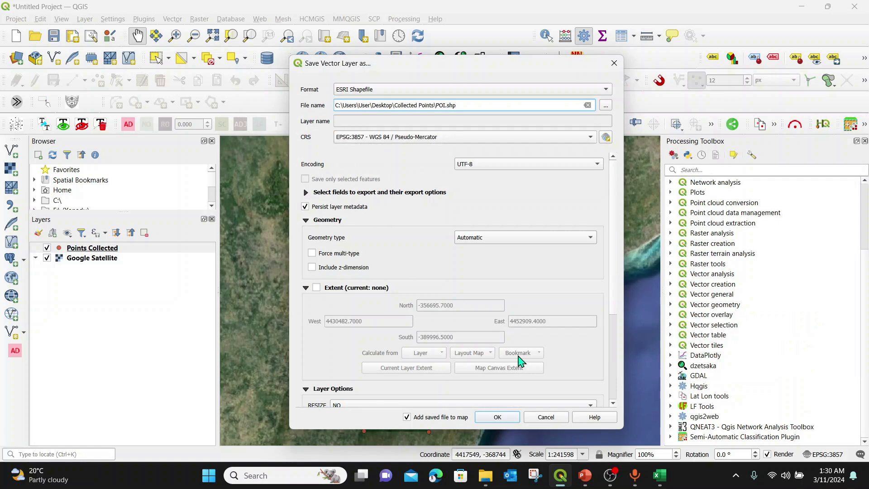
pyautogui.click(498, 417)
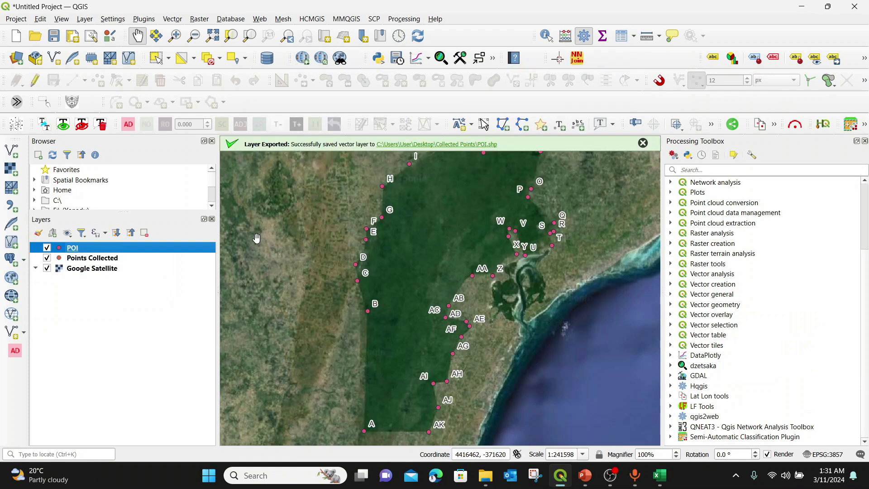
pyautogui.click(643, 144)
pyautogui.moveTo(442, 208); pyautogui.dragTo(426, 235)
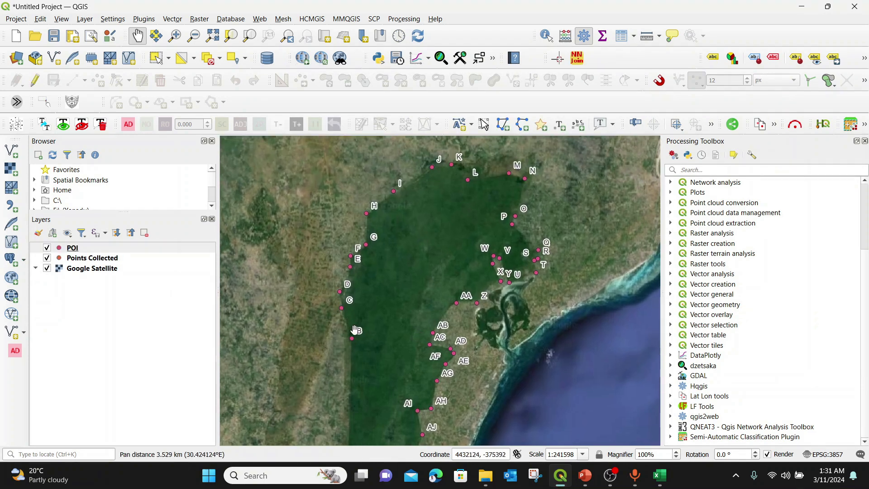
pyautogui.moveTo(354, 330); pyautogui.dragTo(417, 229)
pyautogui.moveTo(532, 297); pyautogui.dragTo(479, 335)
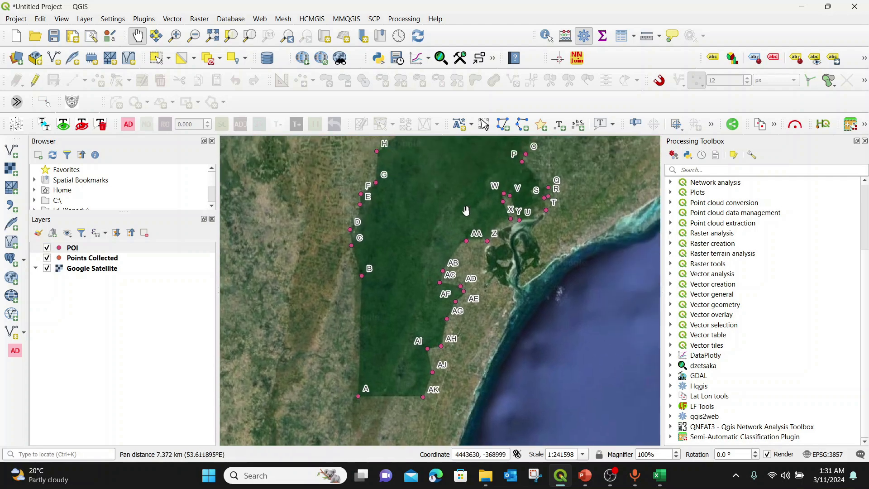
pyautogui.moveTo(433, 389); pyautogui.dragTo(432, 420)
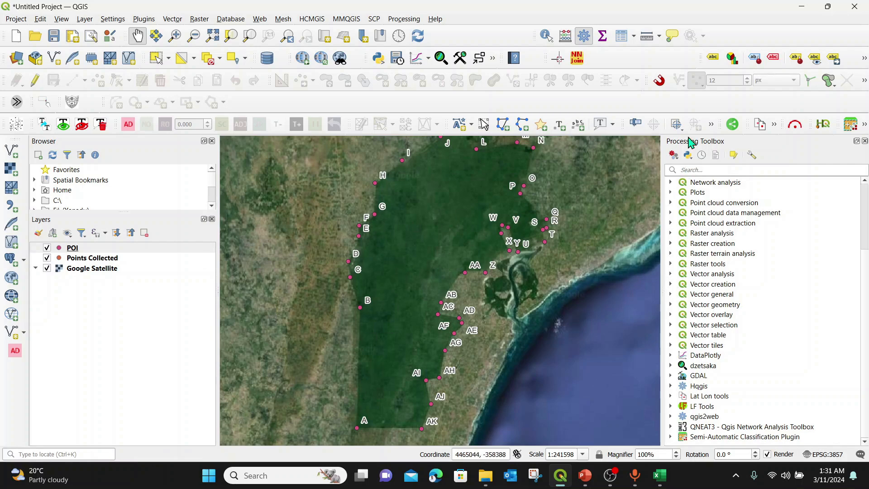
# Step: Search the processing tools for "POINT TO PAT" and open the Points to path tool
pyautogui.click(400, 19)
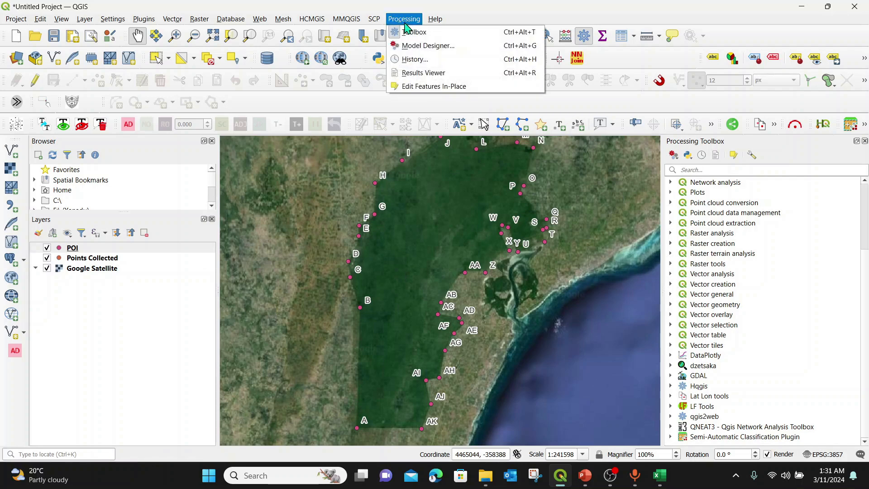
pyautogui.click(710, 174)
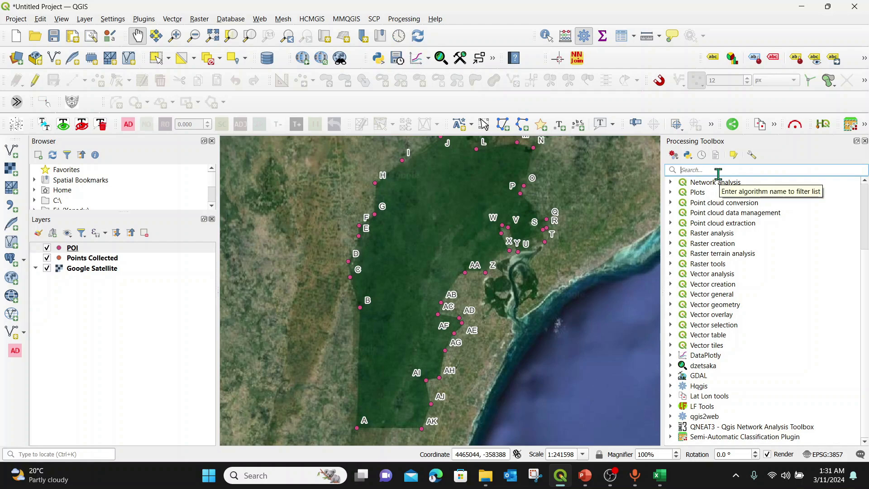
pyautogui.write('POINT')
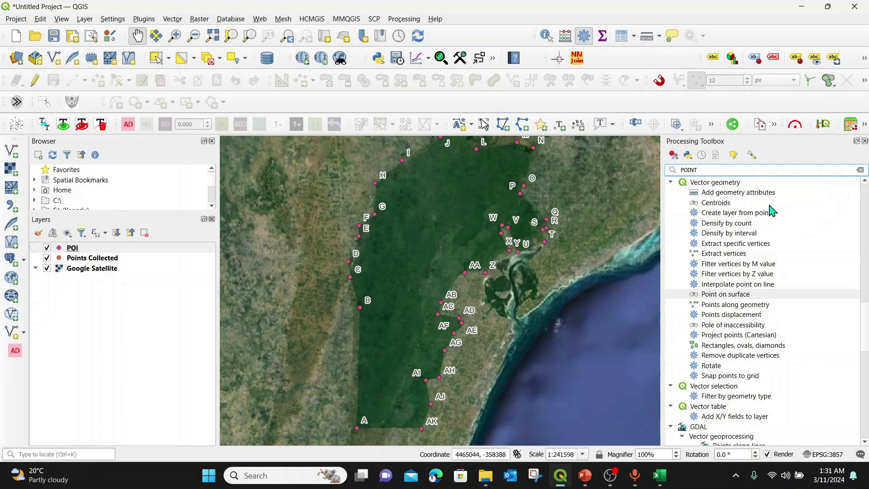
pyautogui.write(' TO')
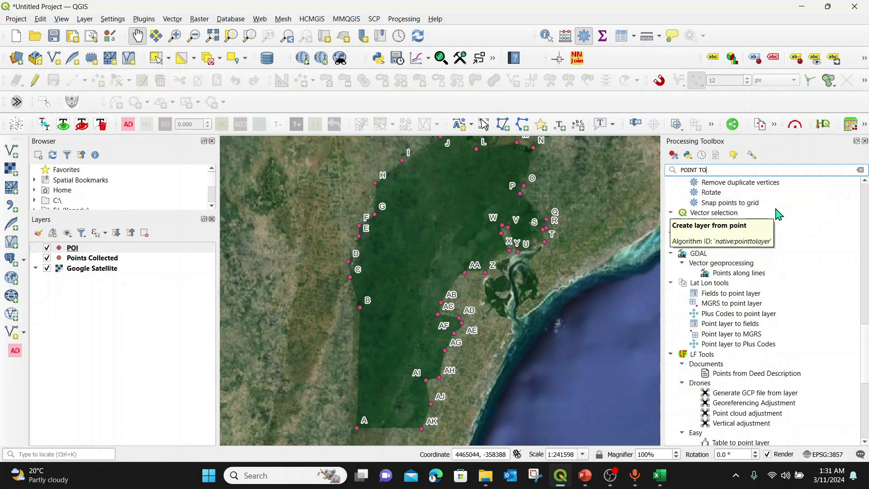
pyautogui.write(' PAT')
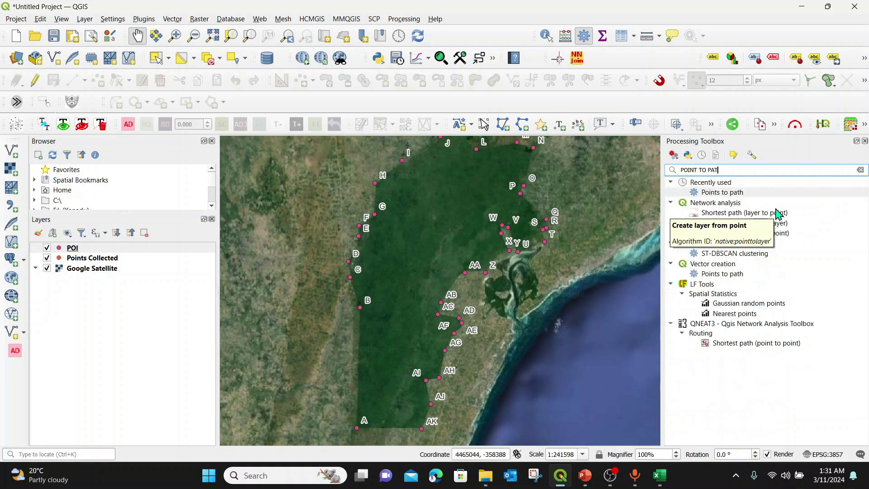
pyautogui.click(727, 194)
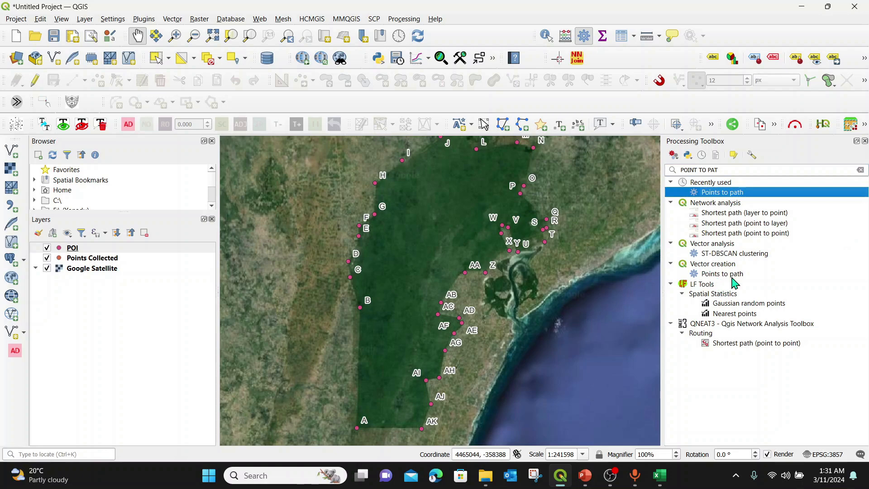
pyautogui.doubleClick(716, 194)
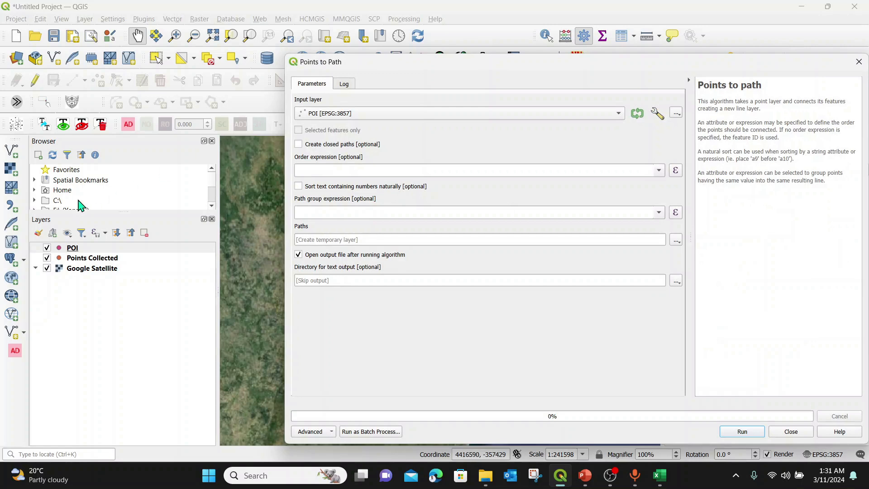
# Step: Run Points to path on the POI layer ordered by id as a temporary layer, and hide the Google Satellite layer
pyautogui.click(72, 249)
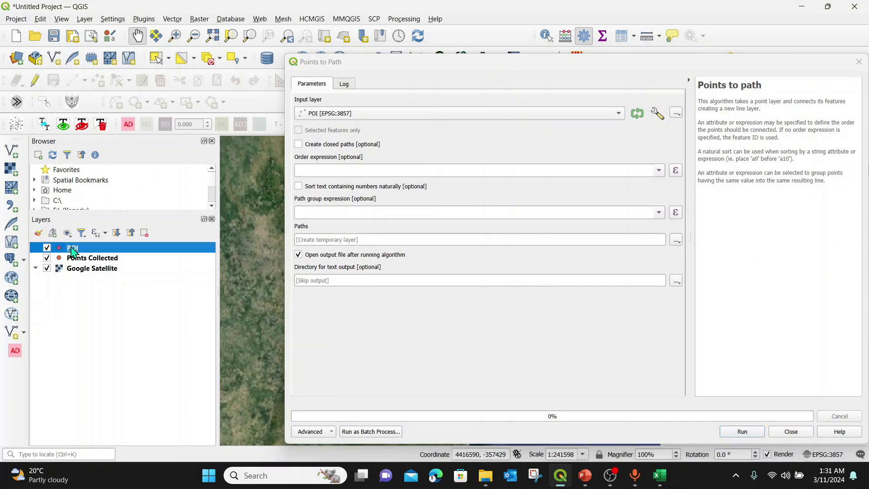
pyautogui.moveTo(72, 250); pyautogui.dragTo(332, 117)
pyautogui.click(659, 171)
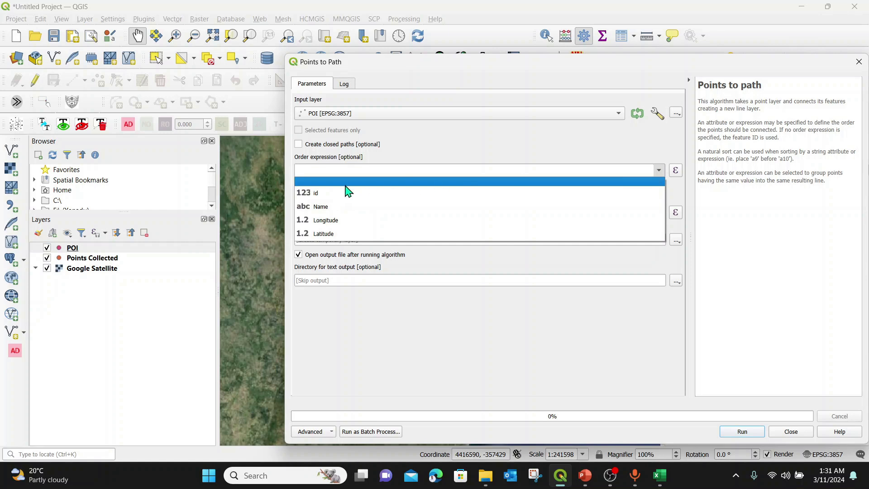
pyautogui.click(316, 195)
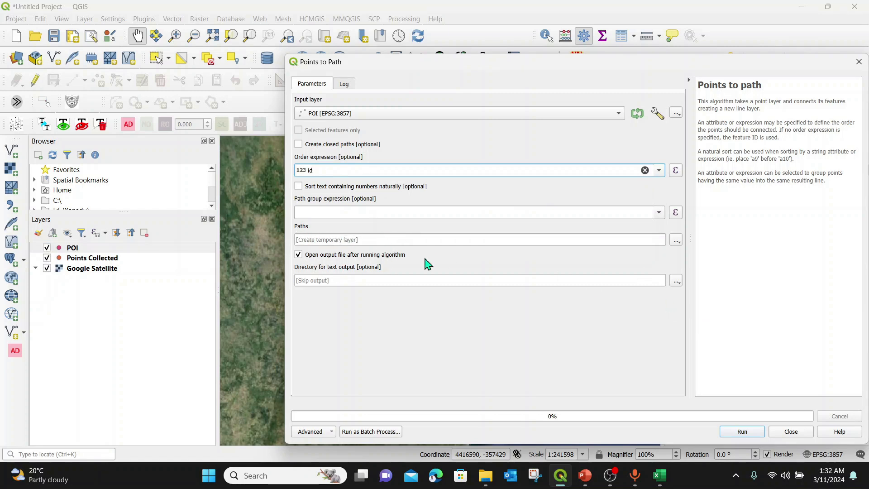
pyautogui.click(743, 431)
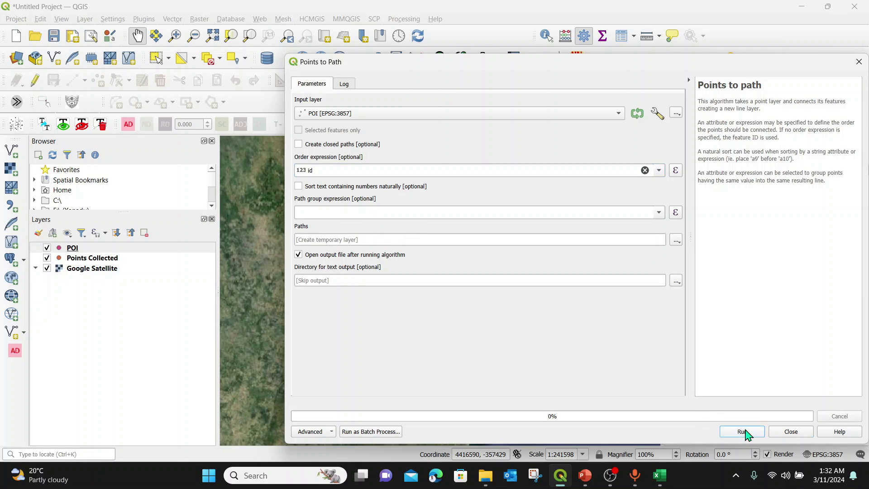
pyautogui.click(791, 431)
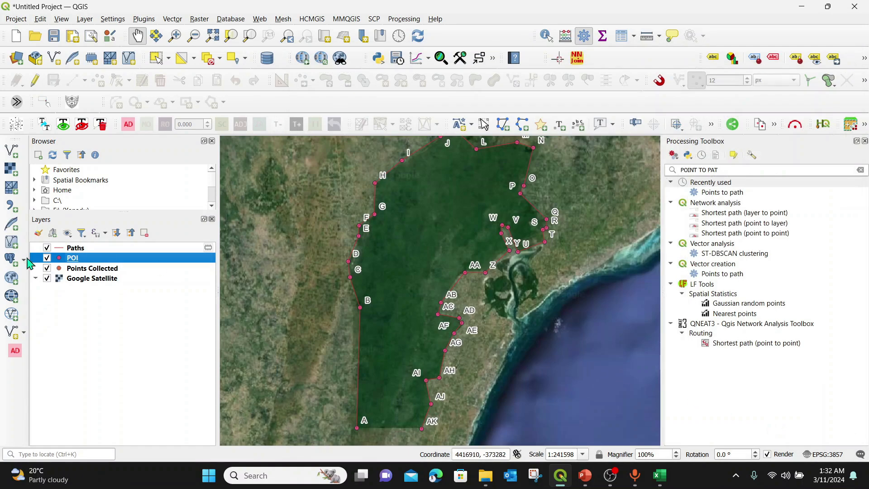
pyautogui.click(47, 279)
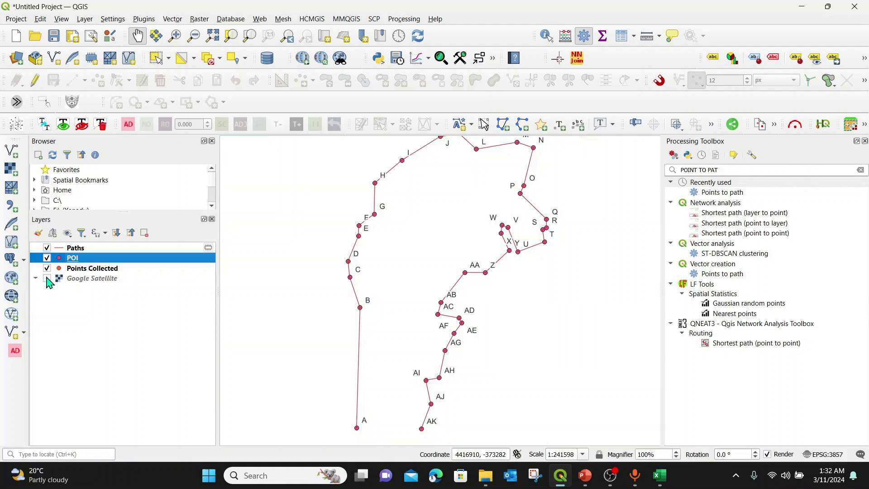
# Step: Select the Paths layer, search the processing tools for "LINE TO POLYG" and open the vector geometry tool Lines to polygons
pyautogui.click(75, 248)
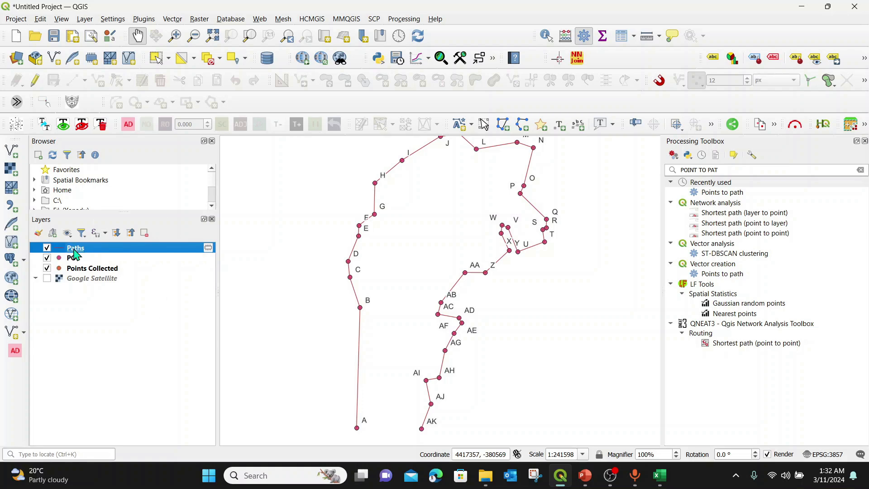
pyautogui.click(734, 171)
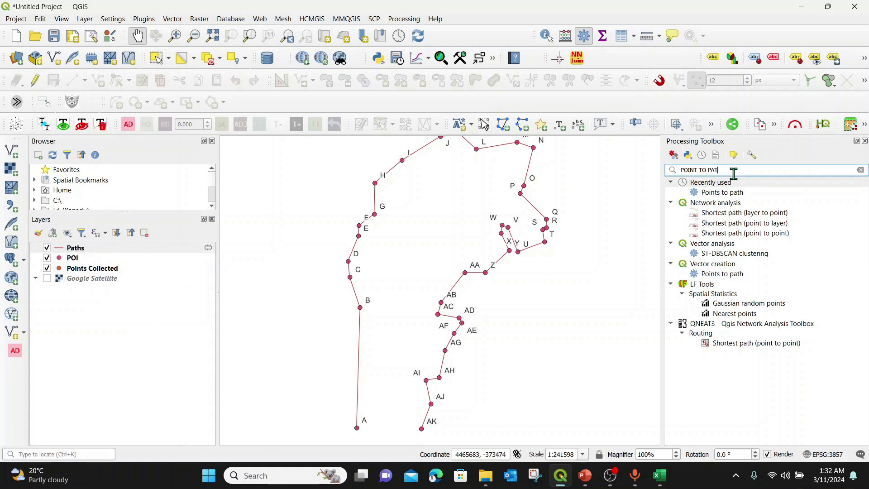
pyautogui.press('BackSpace')
pyautogui.press('BackSpace')
pyautogui.press('BackSpace')
pyautogui.press('BackSpace')
pyautogui.press('BackSpace')
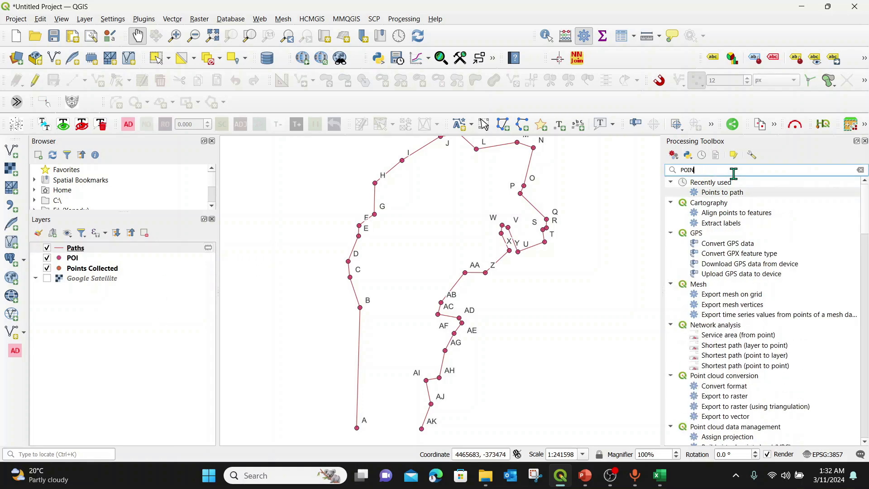
pyautogui.press('BackSpace')
pyautogui.press('BackSpace')
pyautogui.press('BackSpace')
pyautogui.press('BackSpace')
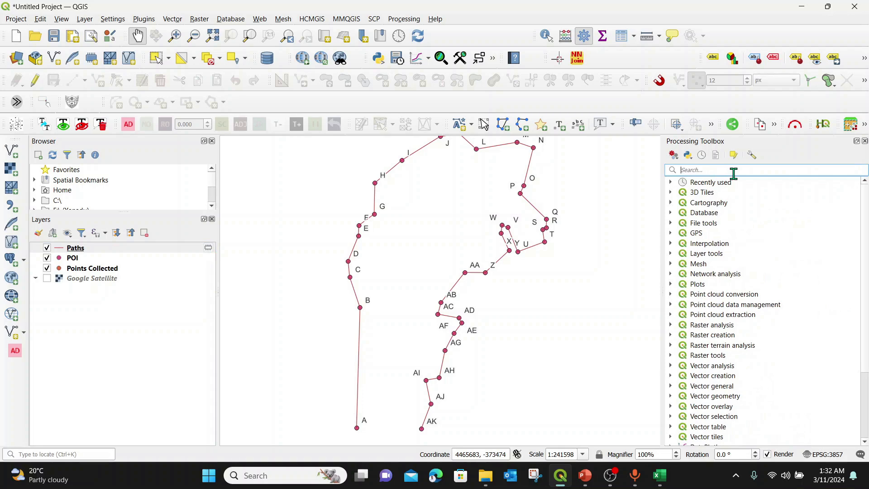
pyautogui.write('LINE Y')
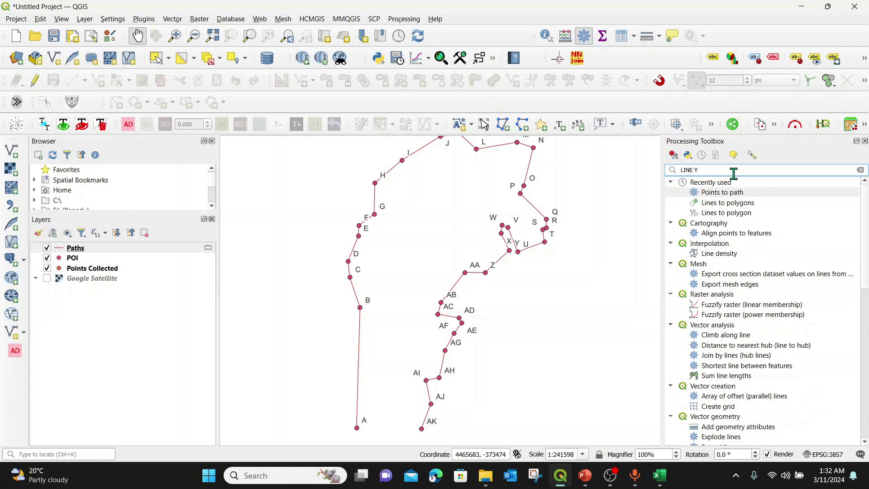
pyautogui.press('BackSpace')
pyautogui.write('TO P')
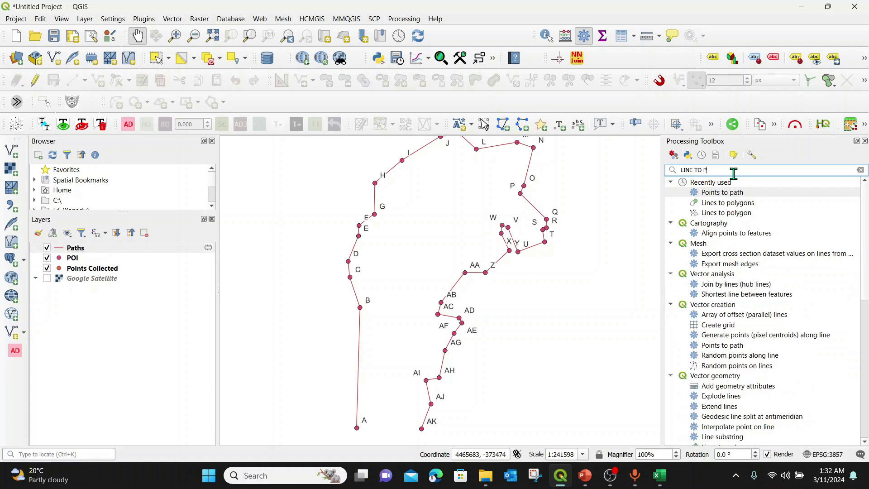
pyautogui.write('OLYG')
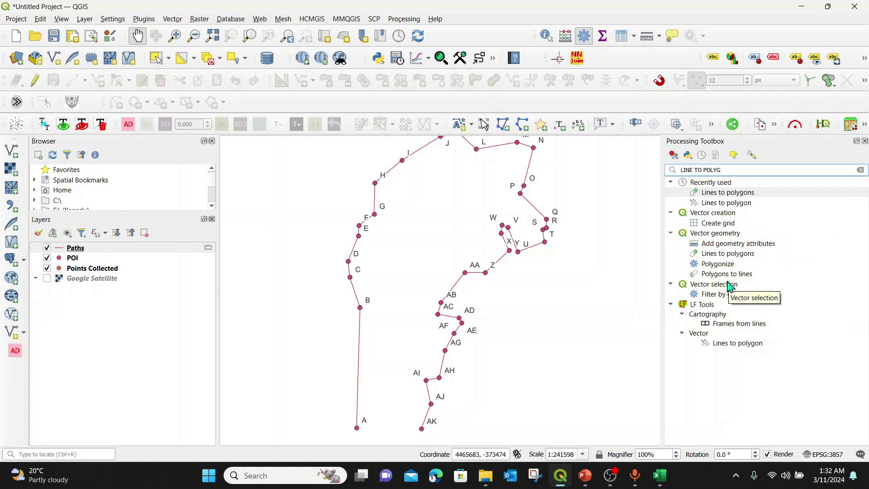
pyautogui.click(728, 255)
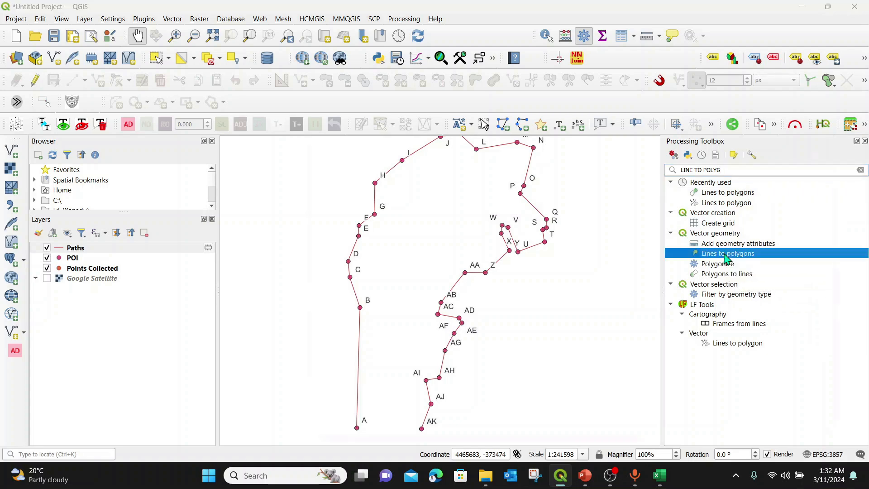
pyautogui.doubleClick(727, 256)
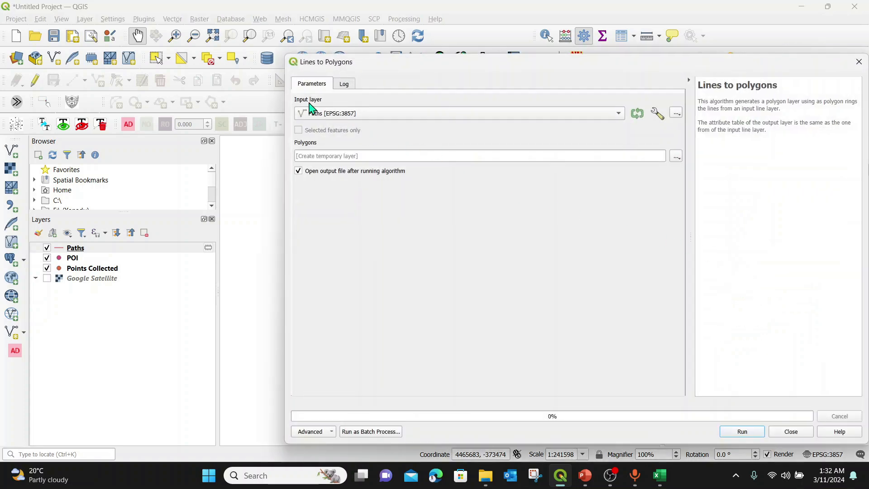
# Step: Run Lines to polygons on the Paths layer with a temporary output layer, and close the tool
pyautogui.moveTo(81, 256); pyautogui.dragTo(349, 122)
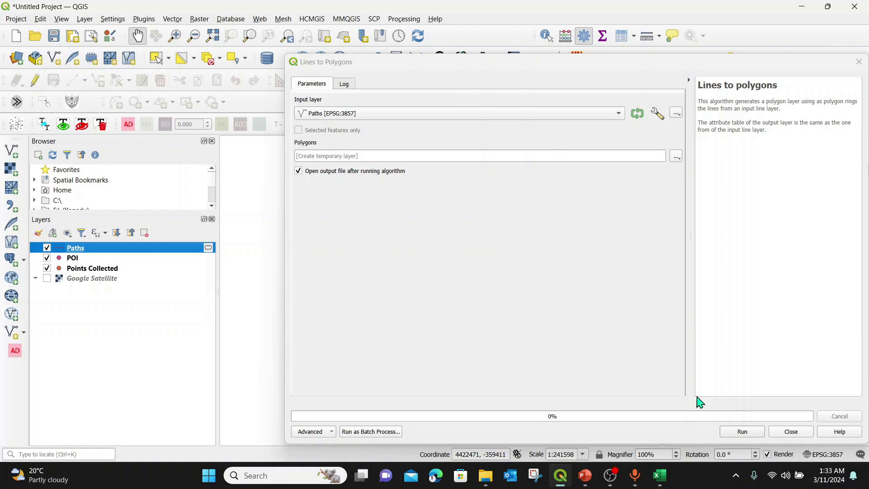
pyautogui.click(755, 434)
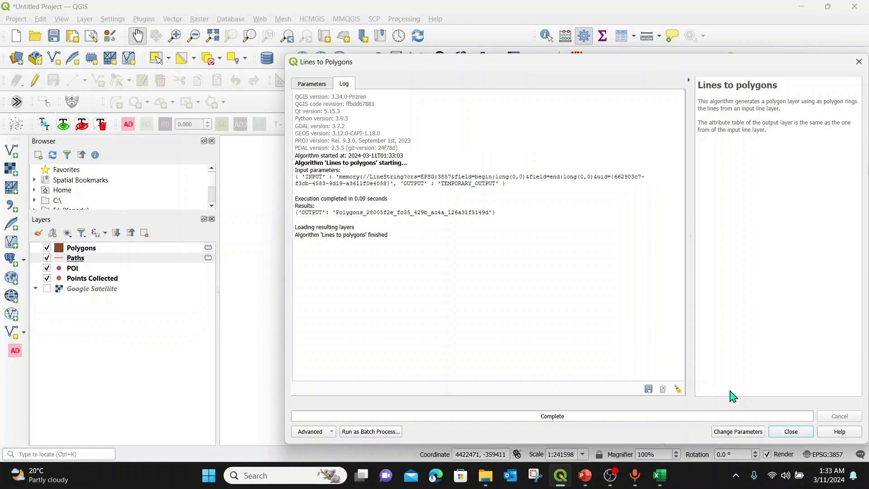
pyautogui.click(793, 431)
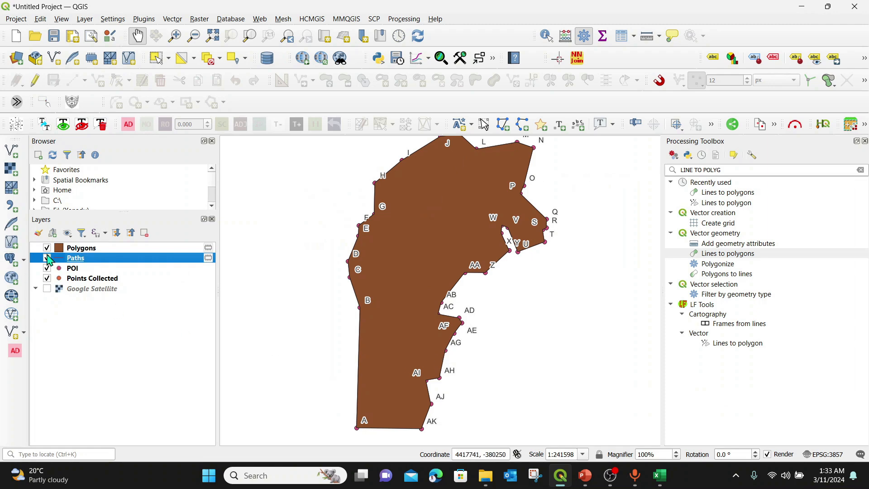
# Step: Review the begin and end fields in the Polygons layer's attribute table, and close the table
pyautogui.click(79, 248)
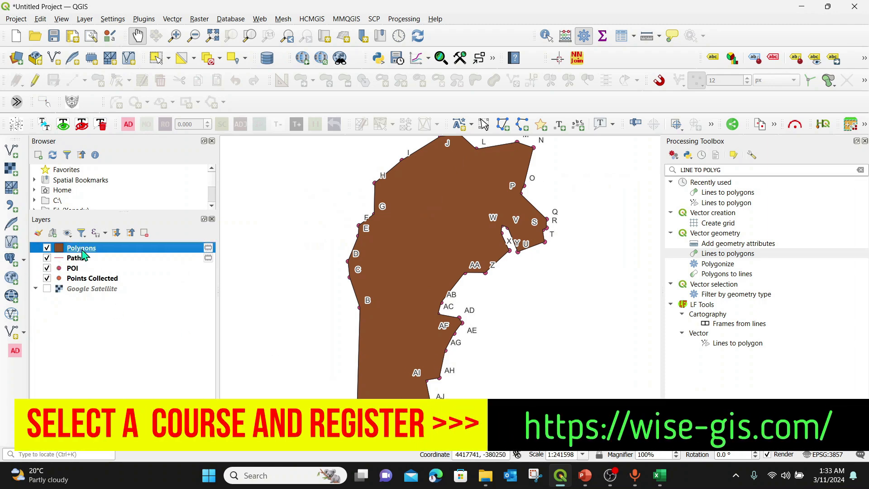
pyautogui.rightClick(82, 251)
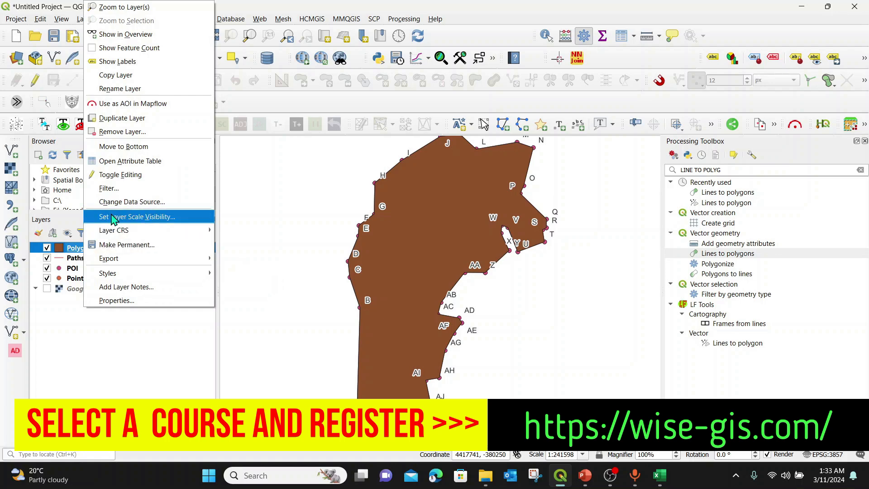
pyautogui.click(128, 162)
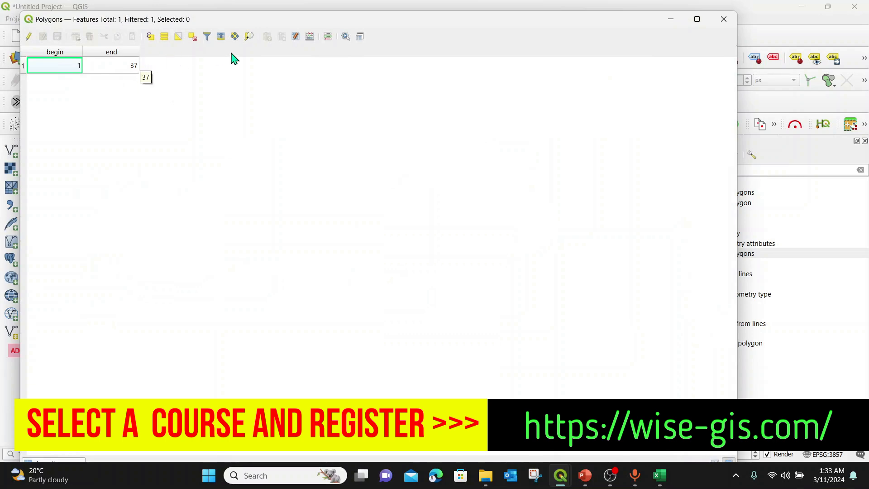
pyautogui.click(724, 19)
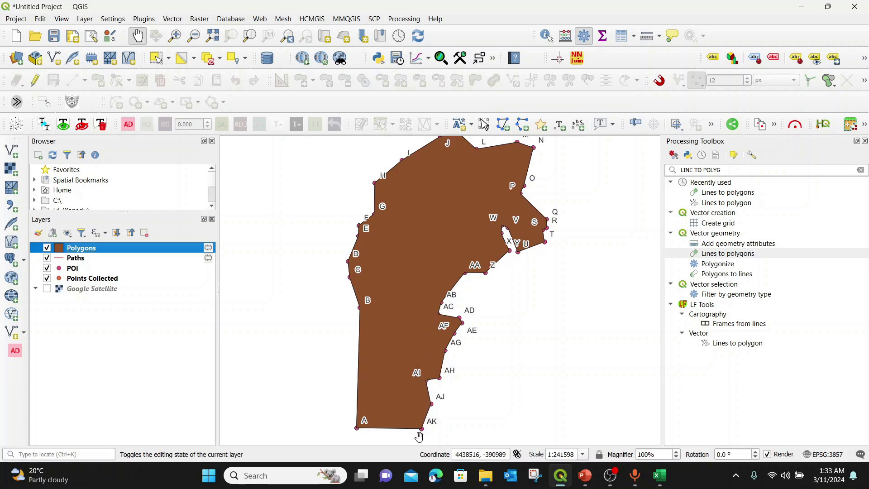
# Step: Set up a new field named AREA KM2 in the Polygons layer's field calculator as Decimal Number (real) with precision 1
pyautogui.rightClick(118, 250)
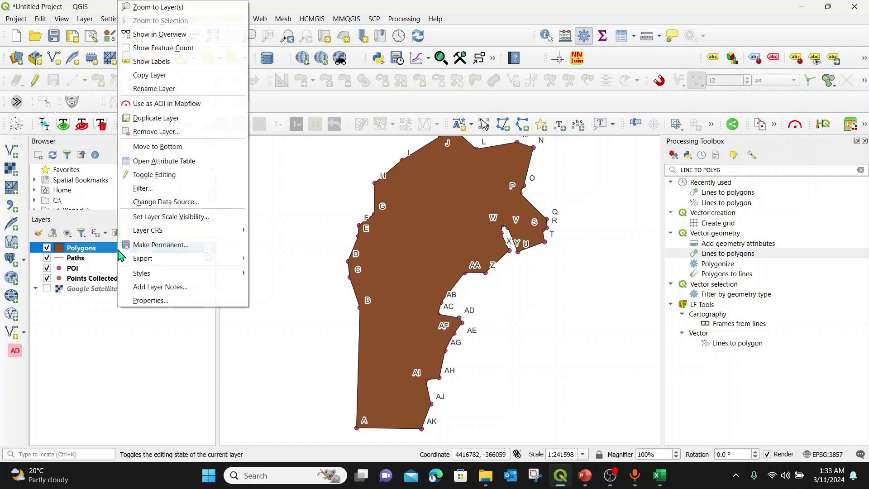
pyautogui.click(159, 161)
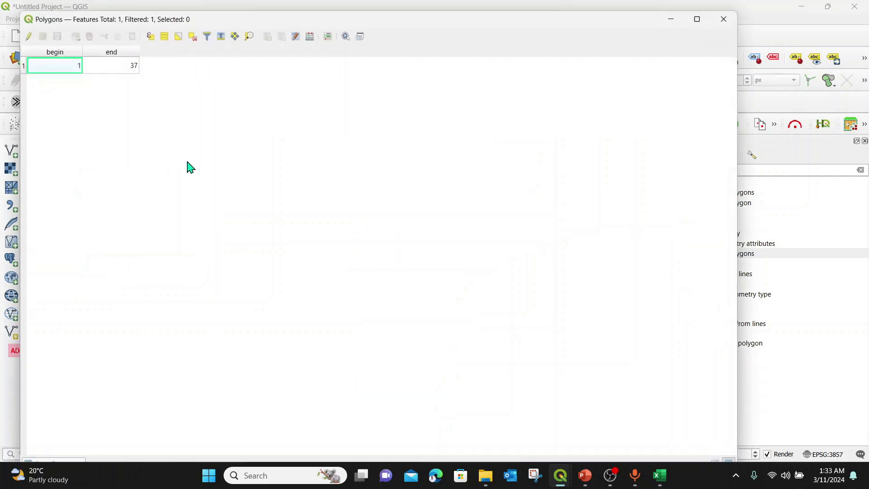
pyautogui.click(317, 41)
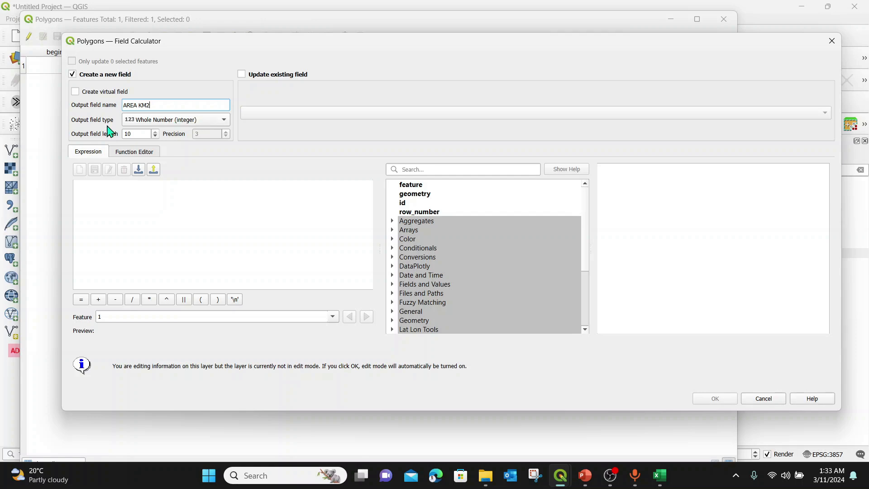
pyautogui.click(210, 125)
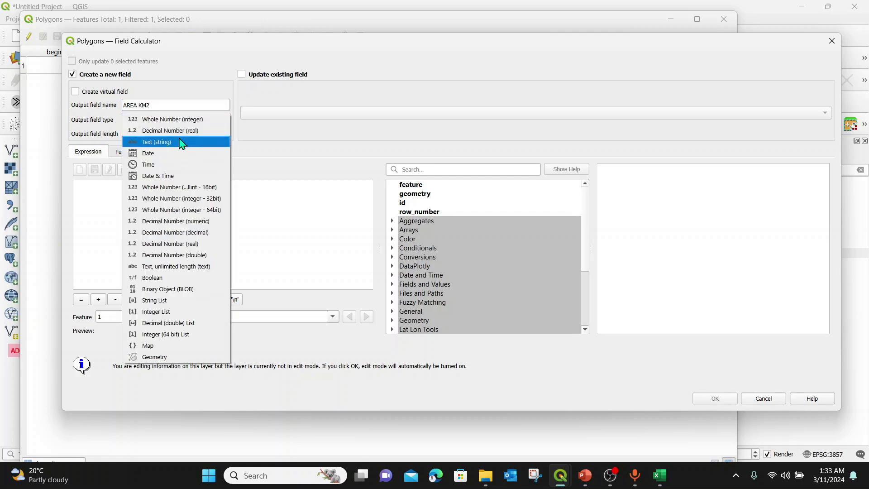
pyautogui.click(181, 131)
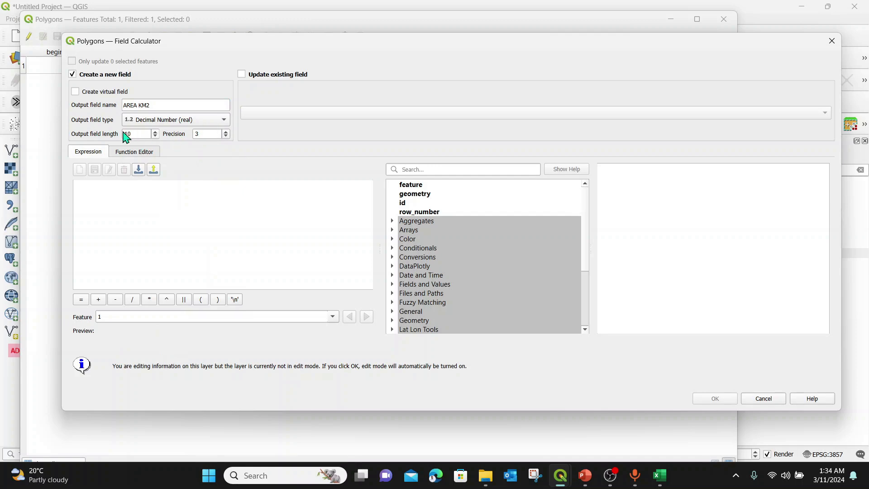
pyautogui.click(226, 136)
pyautogui.click(98, 191)
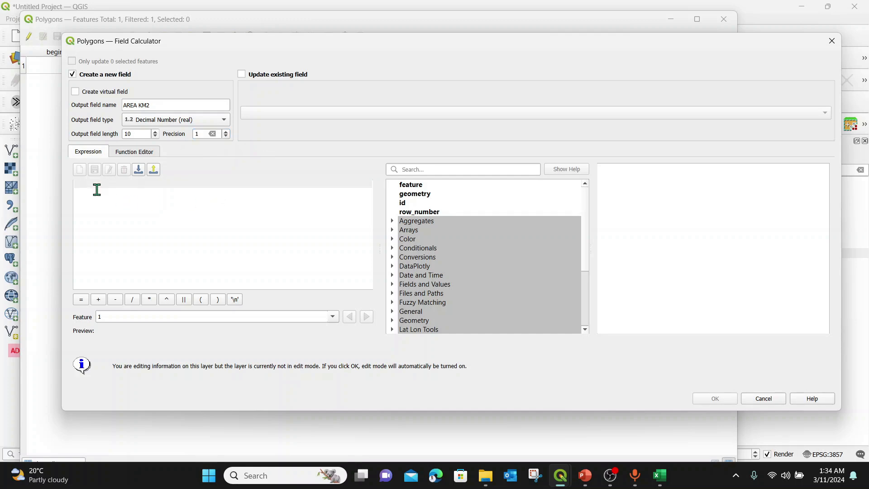
# Step: Calculate the AREA KM2 field with the expression $area /1000000 and apply it
pyautogui.click(408, 170)
pyautogui.write('$')
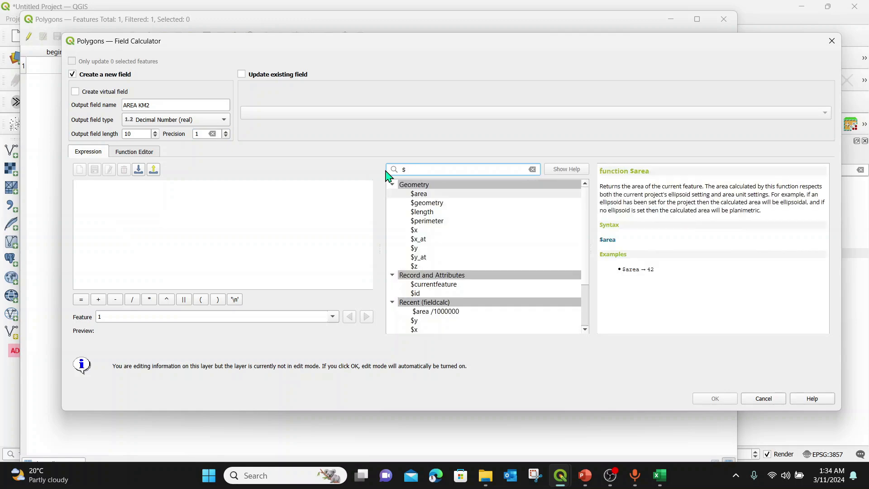
pyautogui.doubleClick(421, 196)
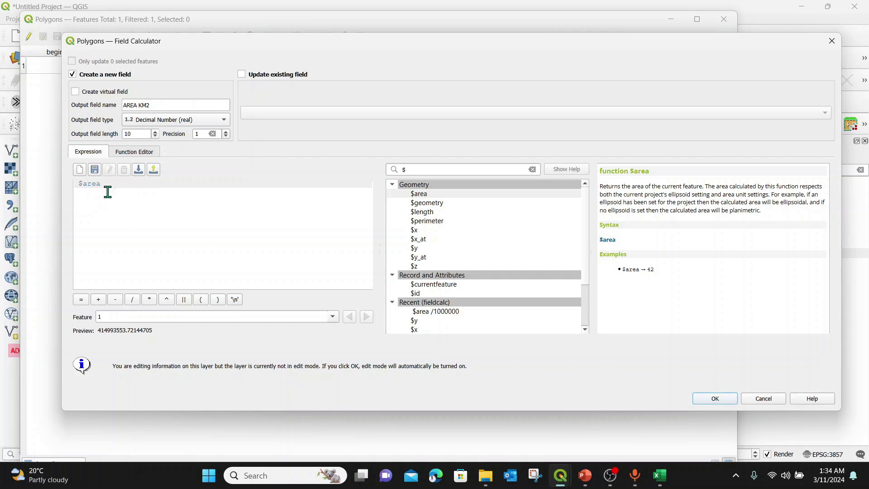
pyautogui.write('/1000000')
pyautogui.click(714, 399)
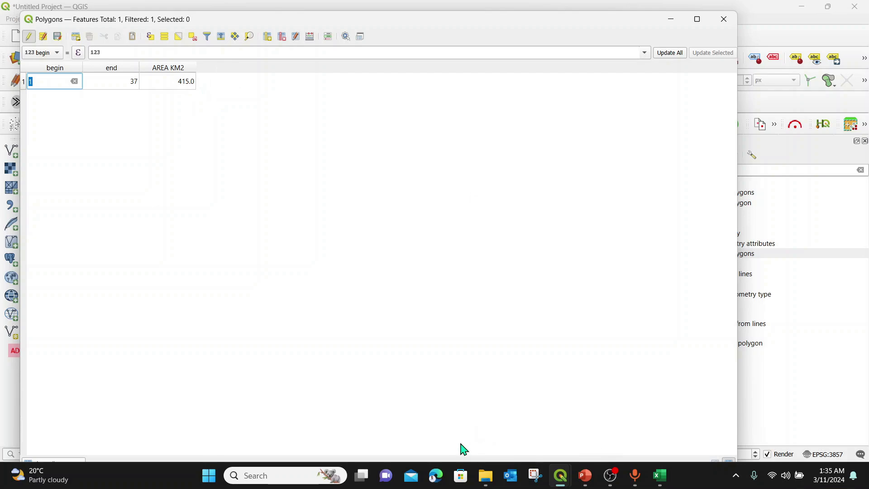
# Step: Switch to the Edge browser, look up the conversion from km2 to ha, and return to the attribute table in QGIS
pyautogui.click(436, 476)
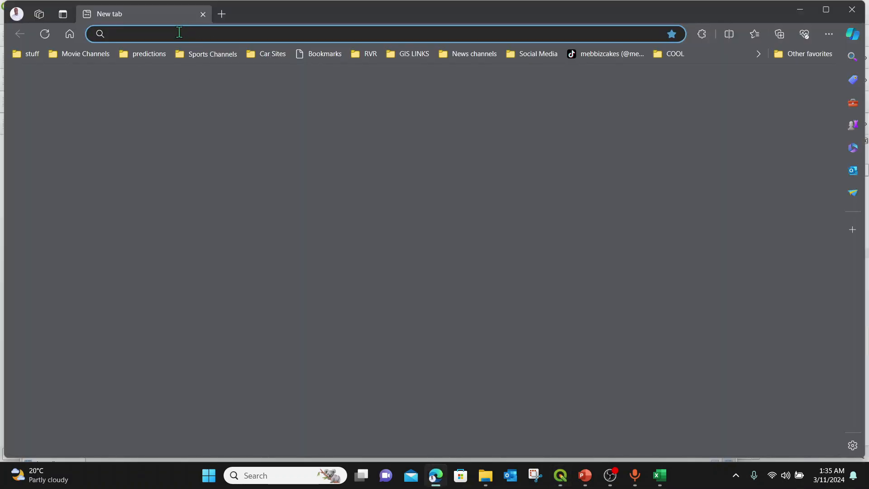
pyautogui.write('KM2')
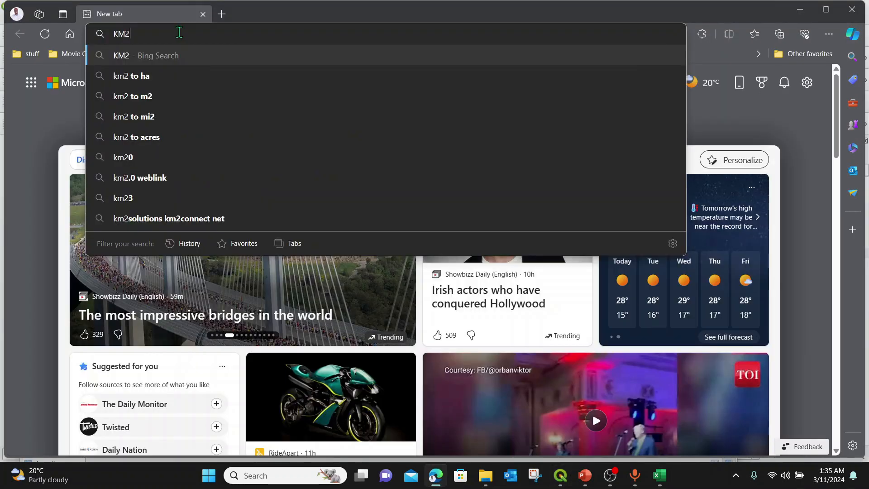
pyautogui.click(164, 75)
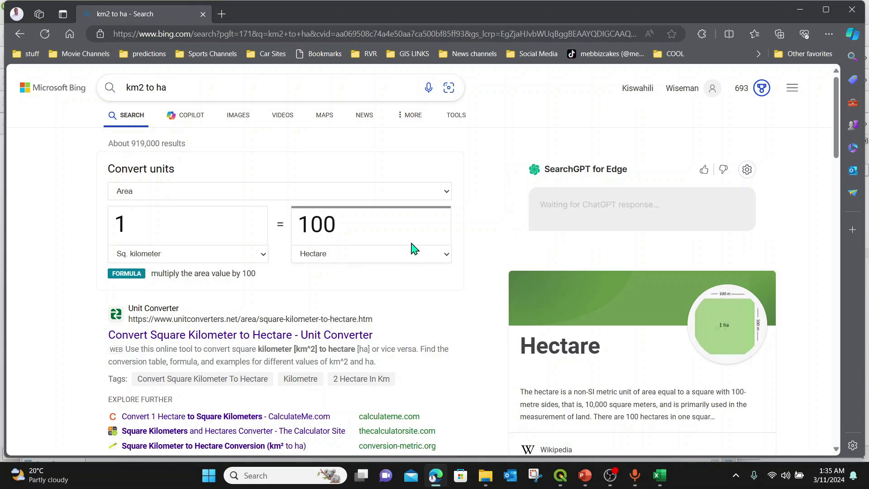
pyautogui.click(801, 13)
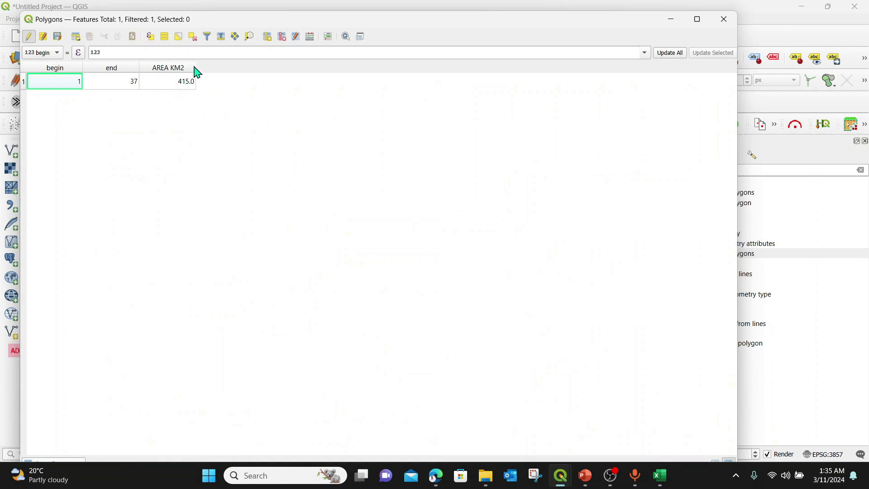
# Step: Set up a new field named AREA HA in the field calculator with the expression "AREA KM2" * 100
pyautogui.click(311, 37)
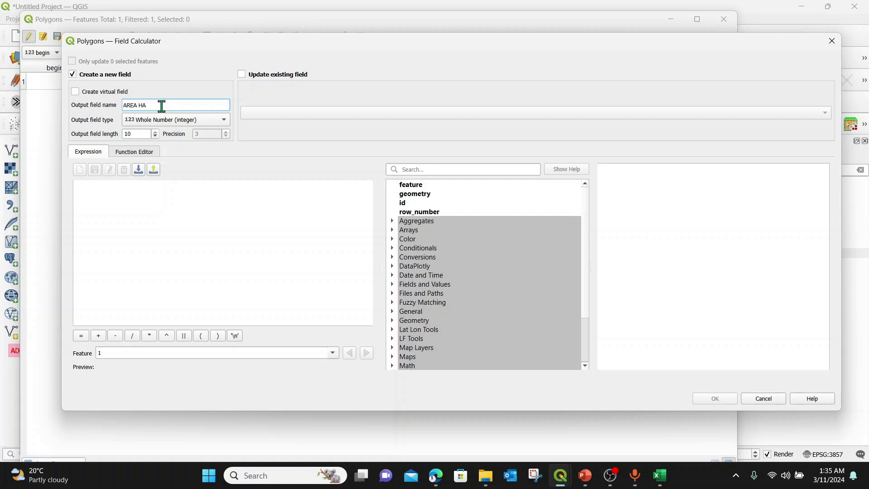
pyautogui.click(116, 203)
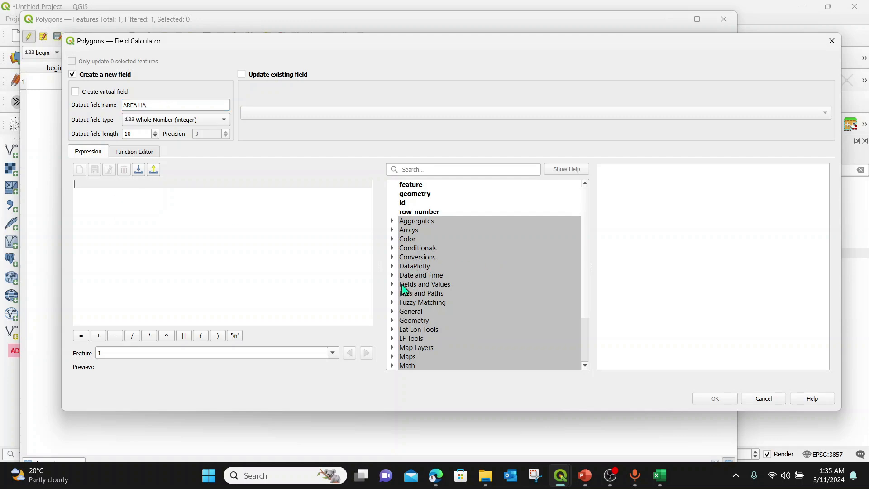
pyautogui.click(393, 285)
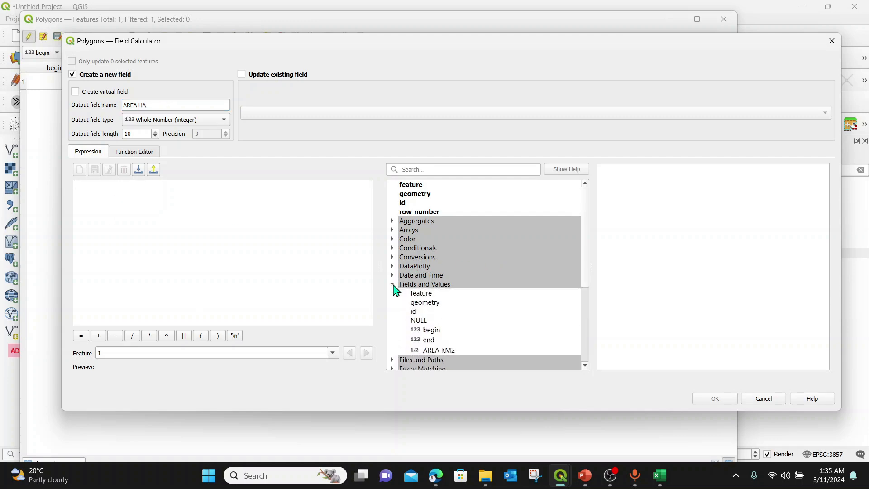
pyautogui.doubleClick(439, 351)
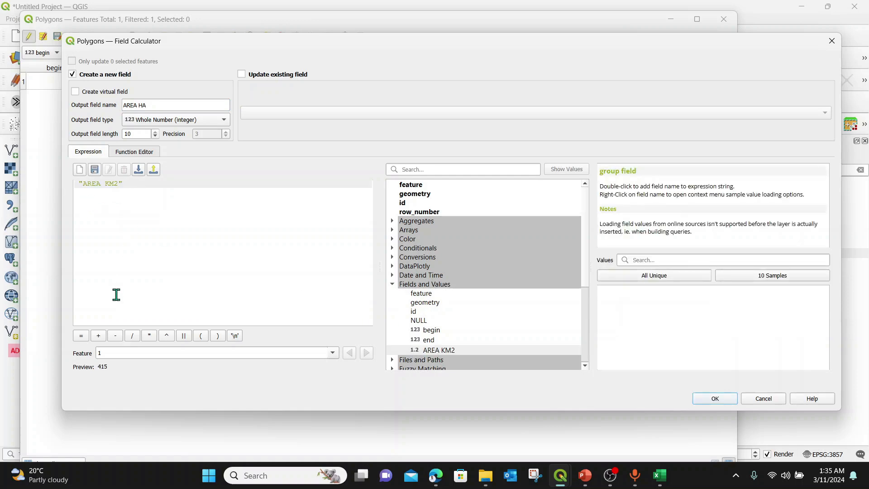
pyautogui.click(150, 336)
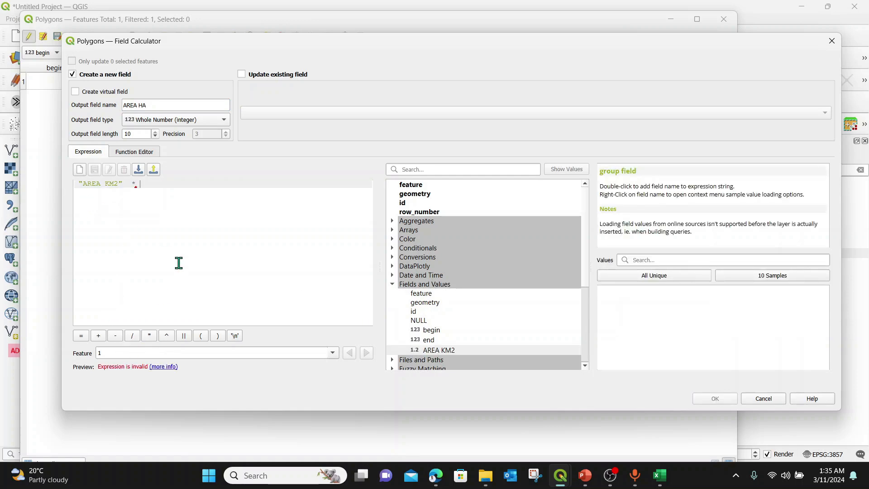
pyautogui.write('100')
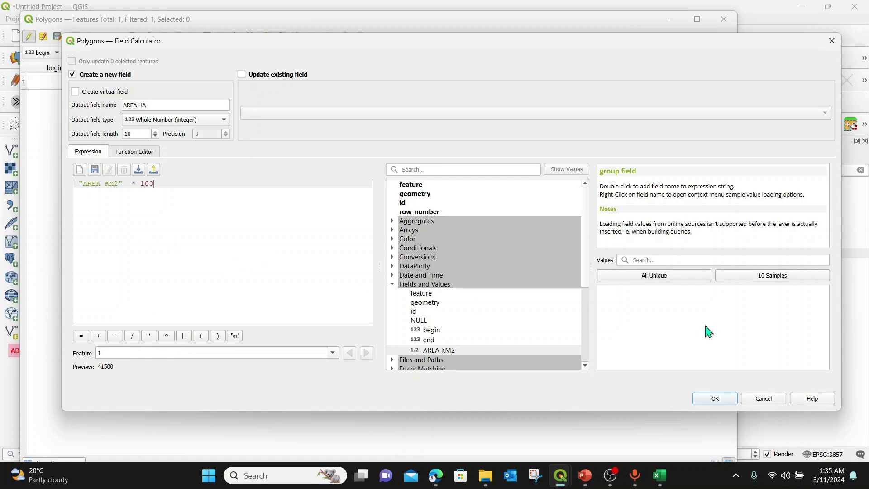
# Step: Set the AREA HA field's type to Decimal Number (real) with precision 2, and apply the calculation
pyautogui.click(205, 128)
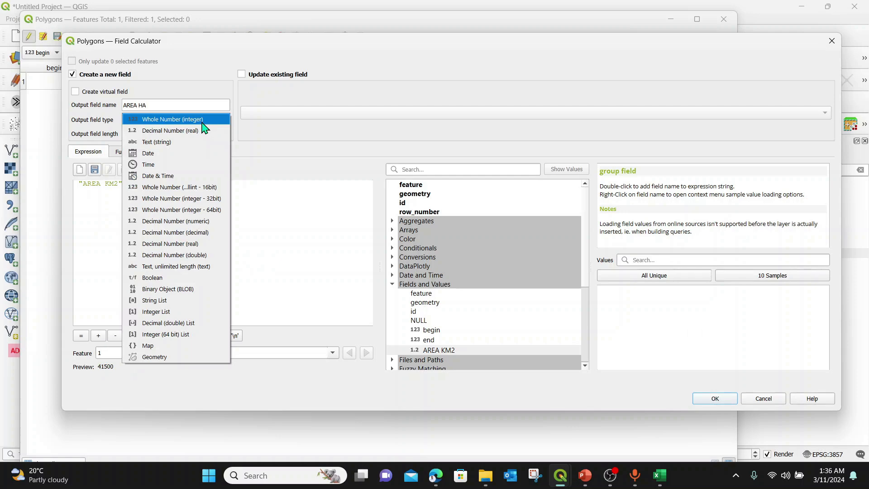
pyautogui.click(186, 130)
pyautogui.click(226, 137)
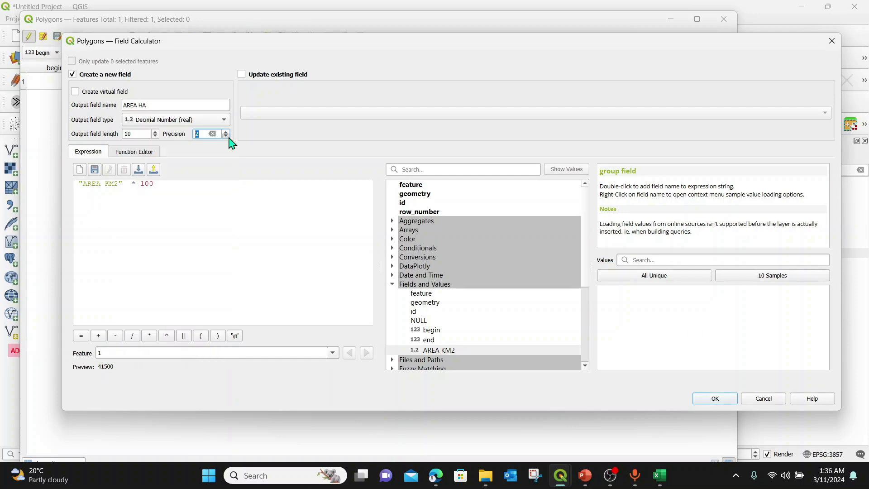
pyautogui.click(723, 401)
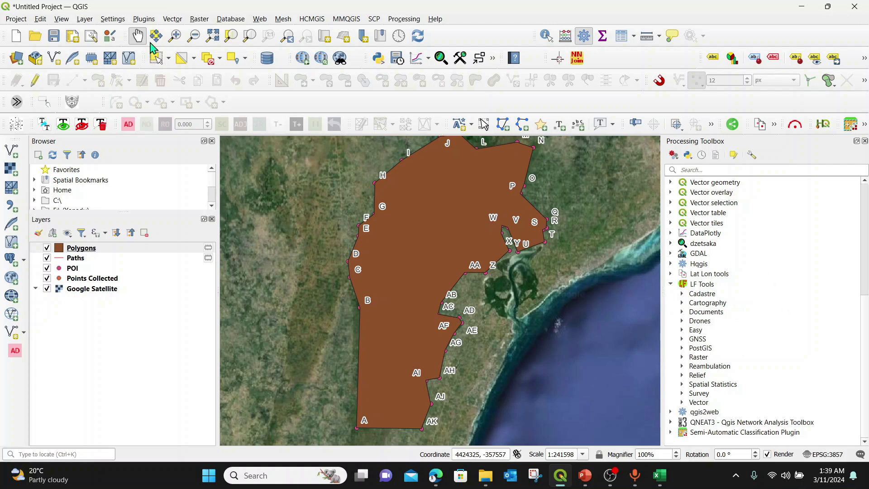
# Step: Search all plugins for "LF TOOL", review the LF Tools plugin's details, and close the plugin manager
pyautogui.click(142, 21)
pyautogui.click(145, 32)
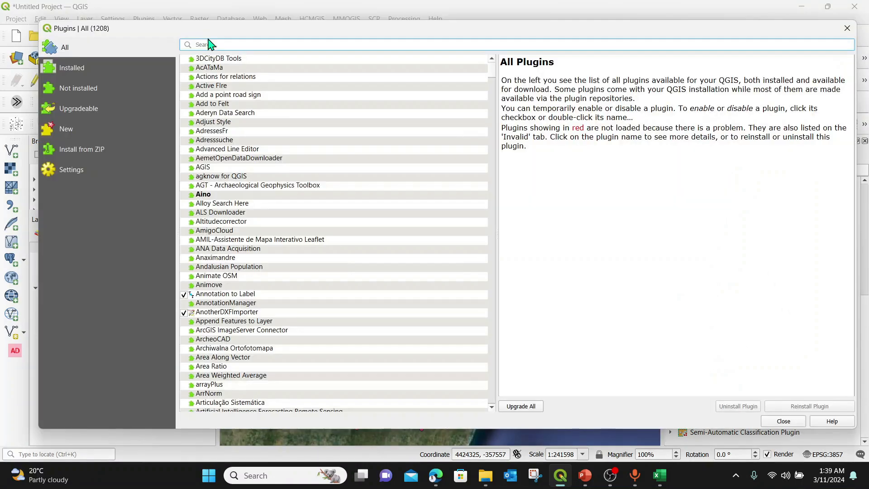
pyautogui.write('L')
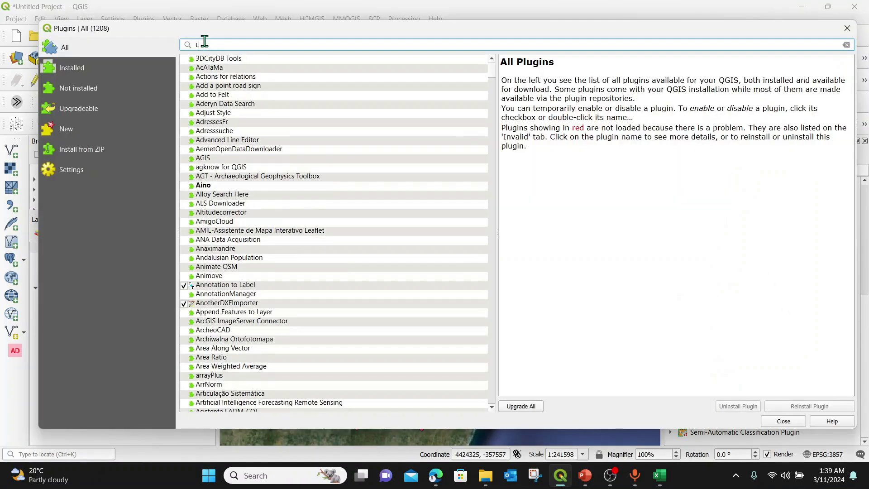
pyautogui.write('F TO')
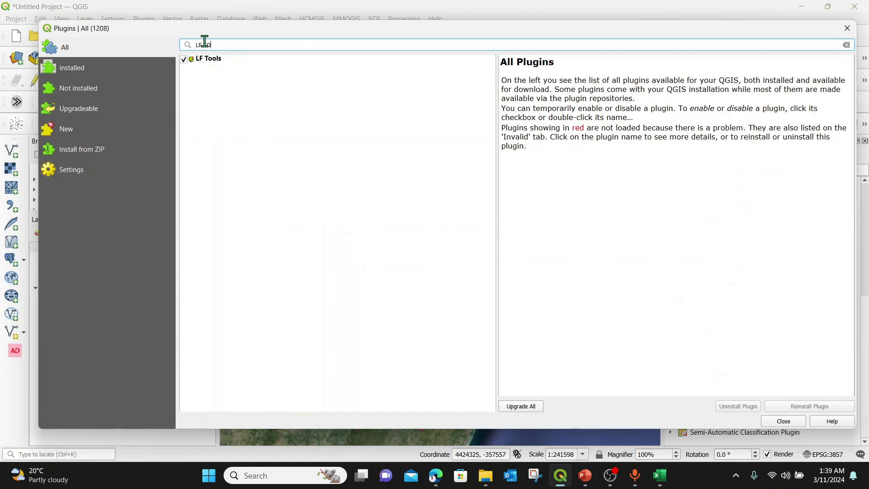
pyautogui.write('OL')
pyautogui.click(208, 59)
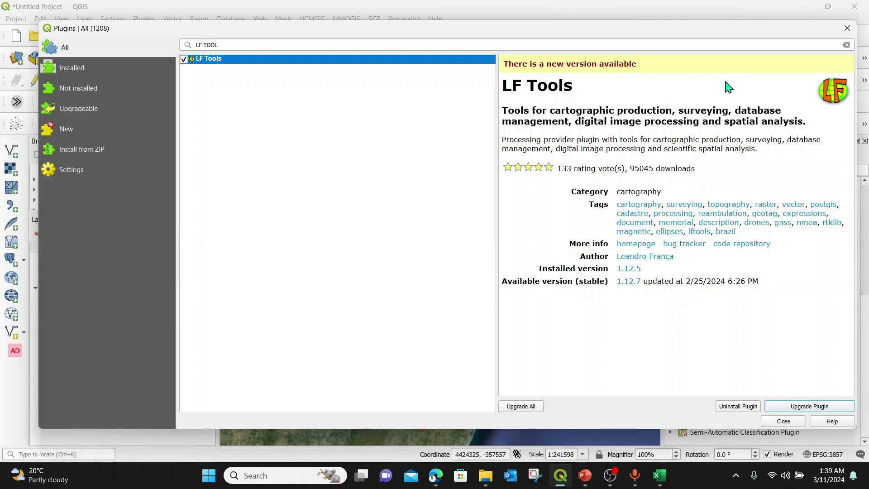
pyautogui.click(797, 422)
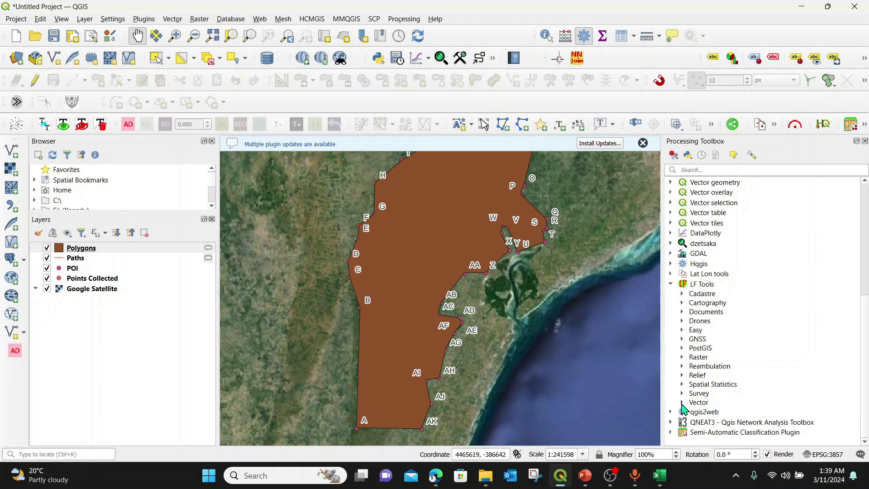
# Step: Run the LF Tools vector tool Points to polygon on the POI layer with id as sequence field and a temporary output, and close it
pyautogui.click(684, 404)
pyautogui.scroll(-3, 775, 381)
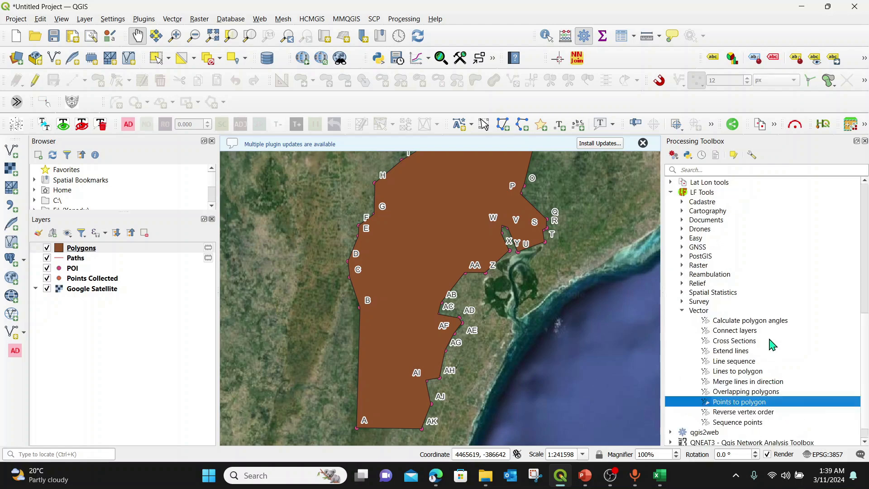
pyautogui.doubleClick(734, 406)
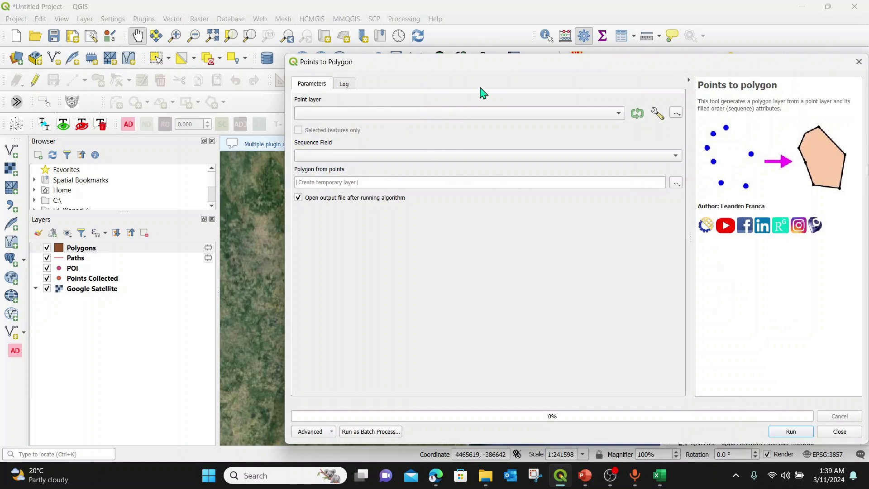
pyautogui.moveTo(513, 69); pyautogui.dragTo(459, 67)
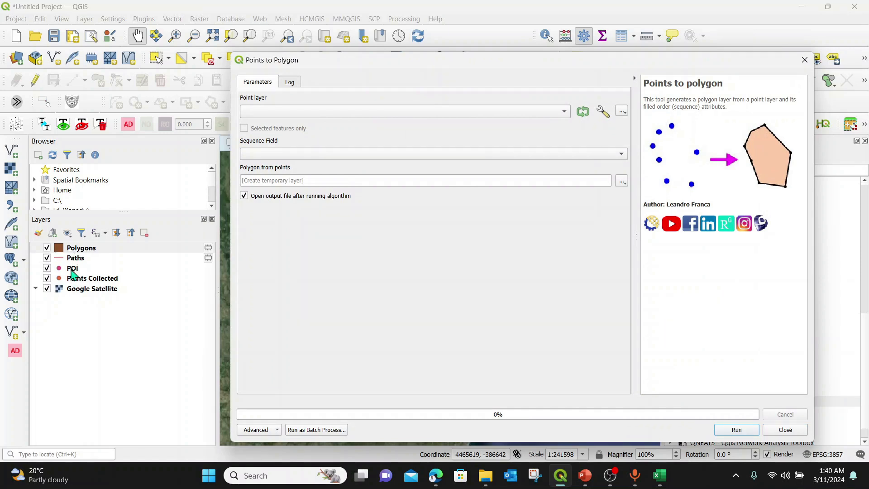
pyautogui.moveTo(72, 274); pyautogui.dragTo(274, 114)
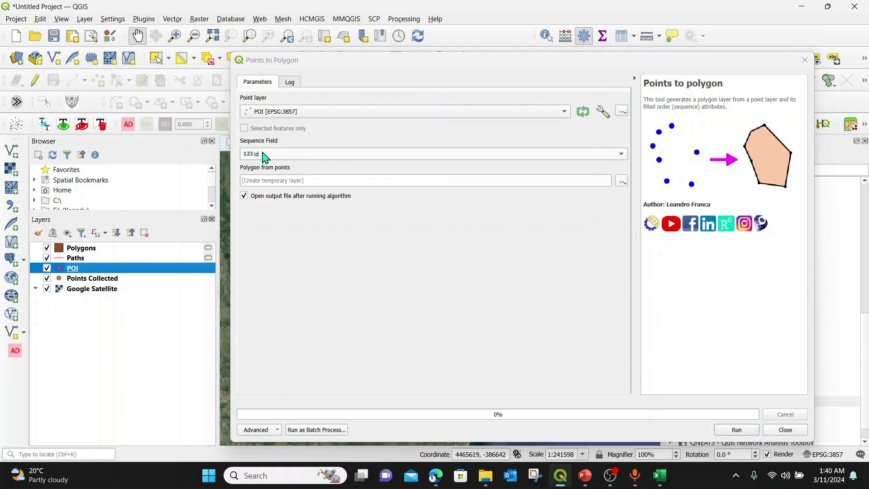
pyautogui.click(273, 156)
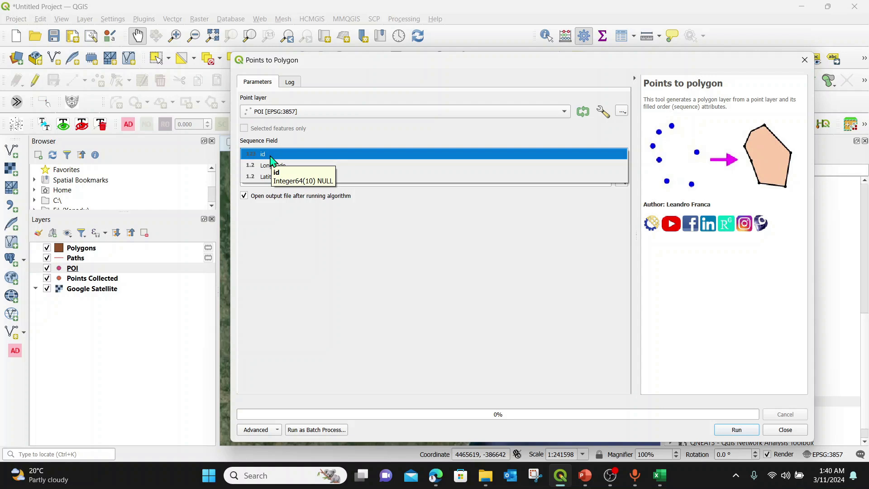
pyautogui.click(273, 157)
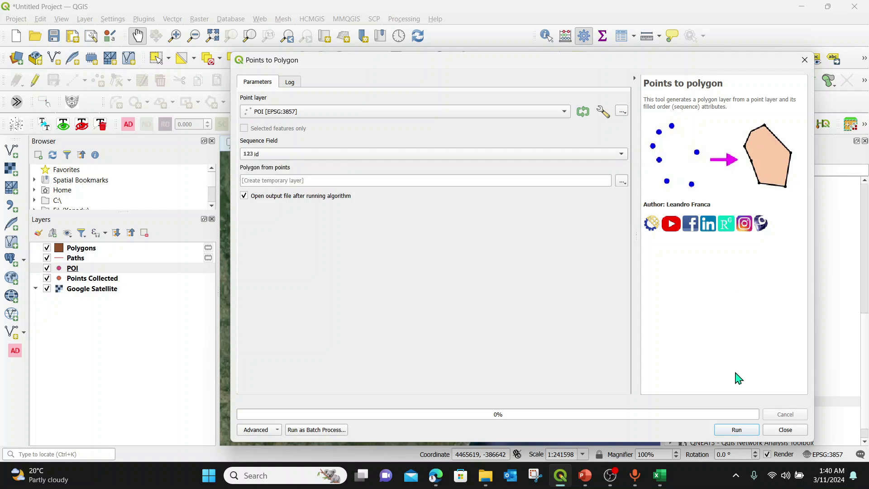
pyautogui.click(738, 431)
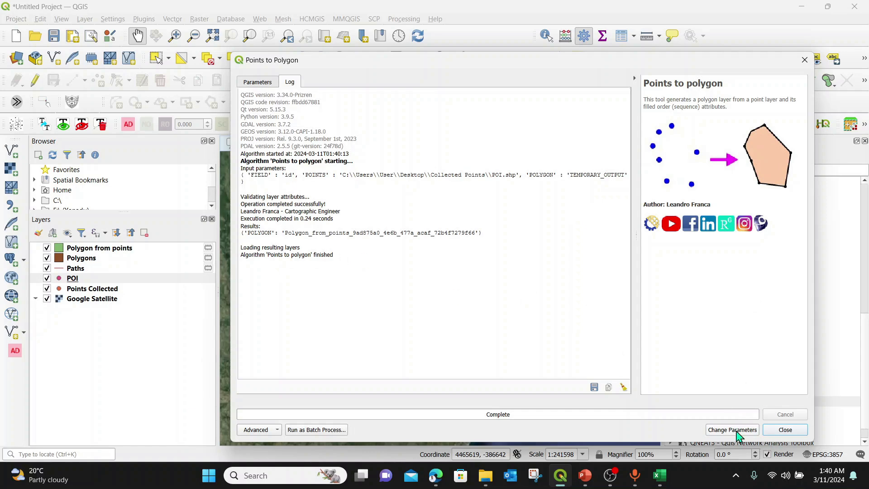
pyautogui.click(785, 430)
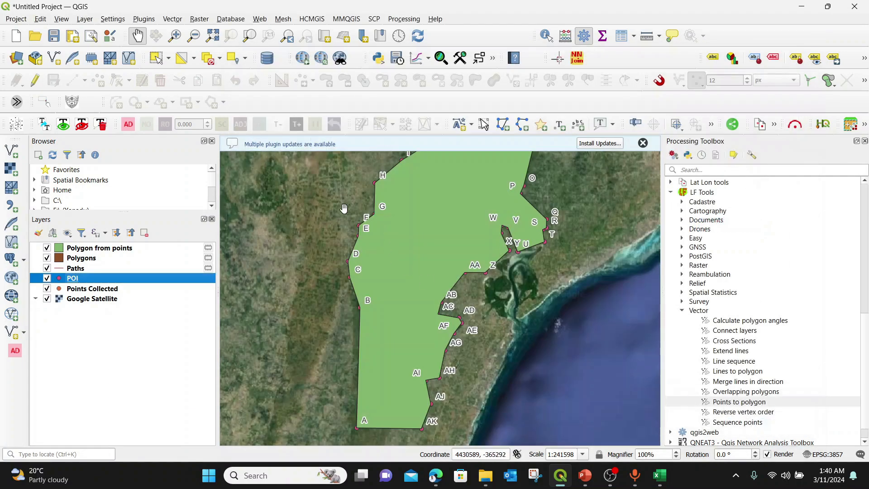
# Step: Review the attribute table of the Polygon from points layer, close it, and select the Polygons layer
pyautogui.click(91, 248)
pyautogui.rightClick(93, 248)
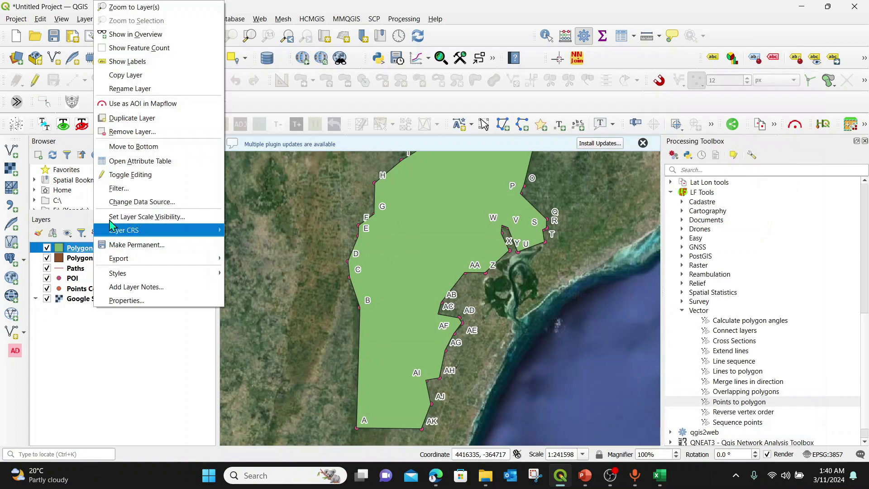
pyautogui.click(130, 161)
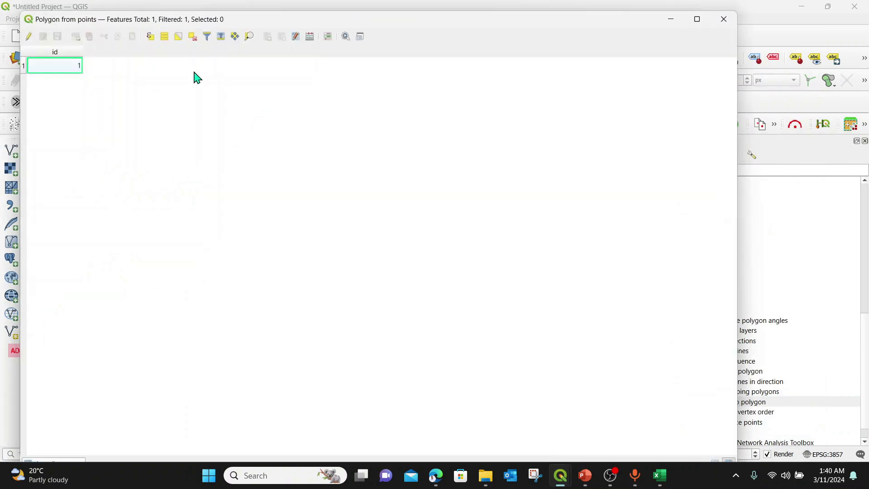
pyautogui.click(724, 19)
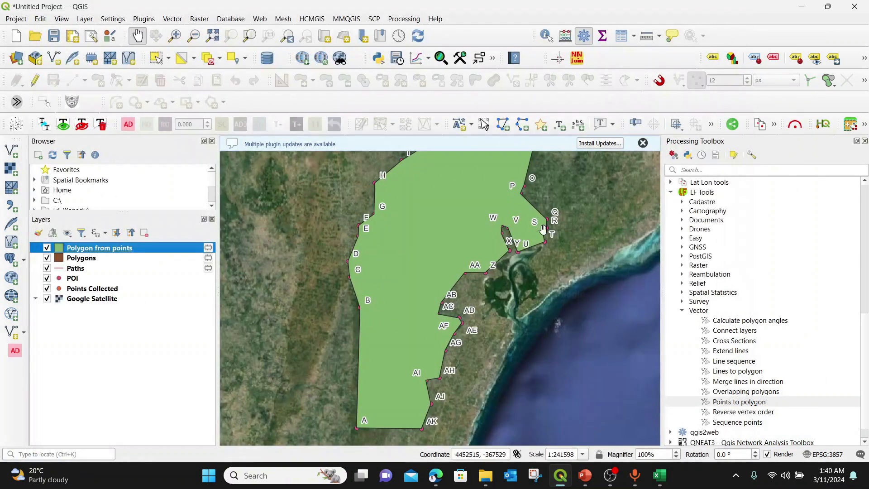
pyautogui.click(81, 261)
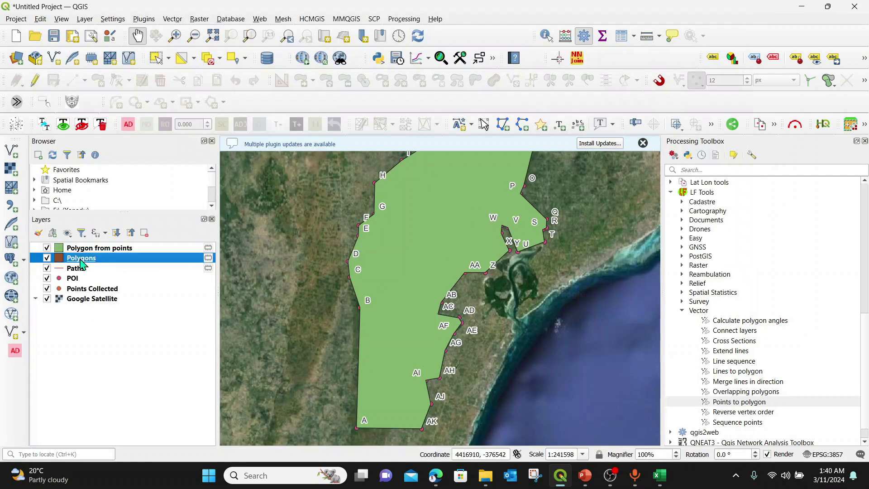